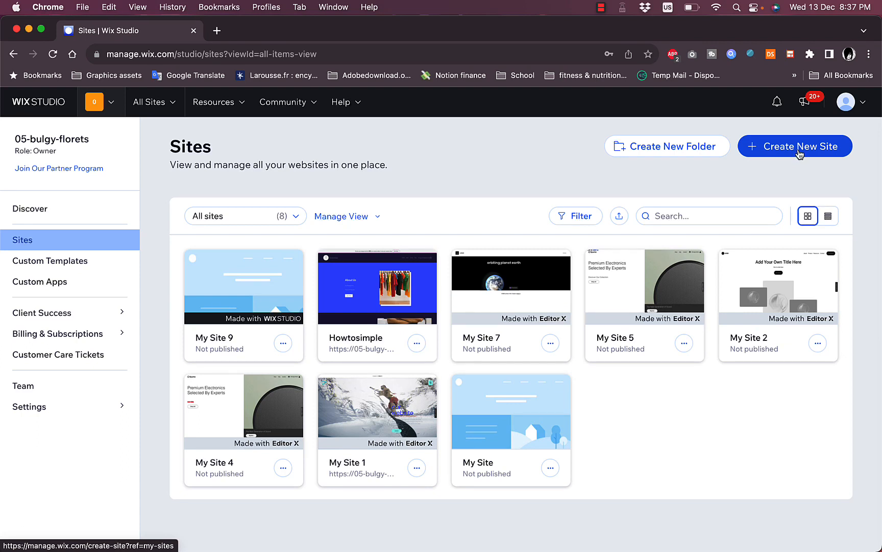
# Create a new site starting from a template and bring up the responsive template gallery
pyautogui.click(800, 154)
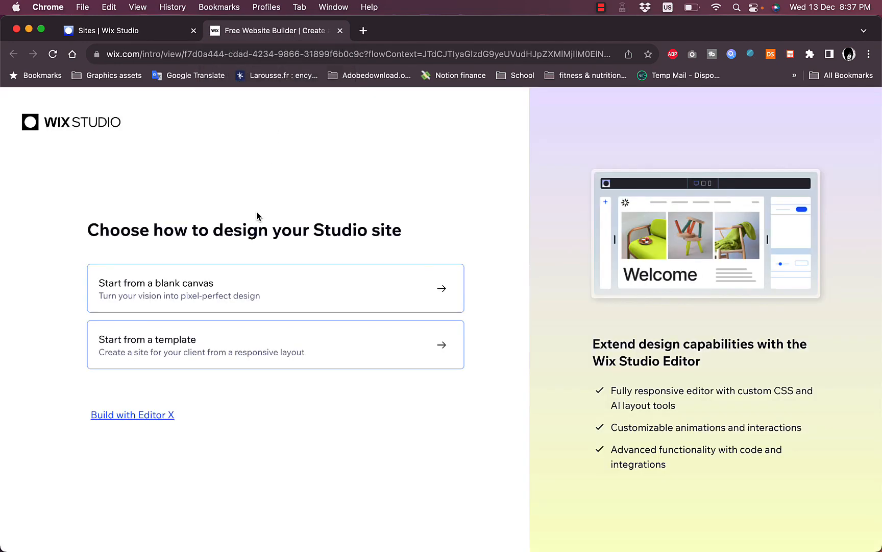
pyautogui.click(287, 345)
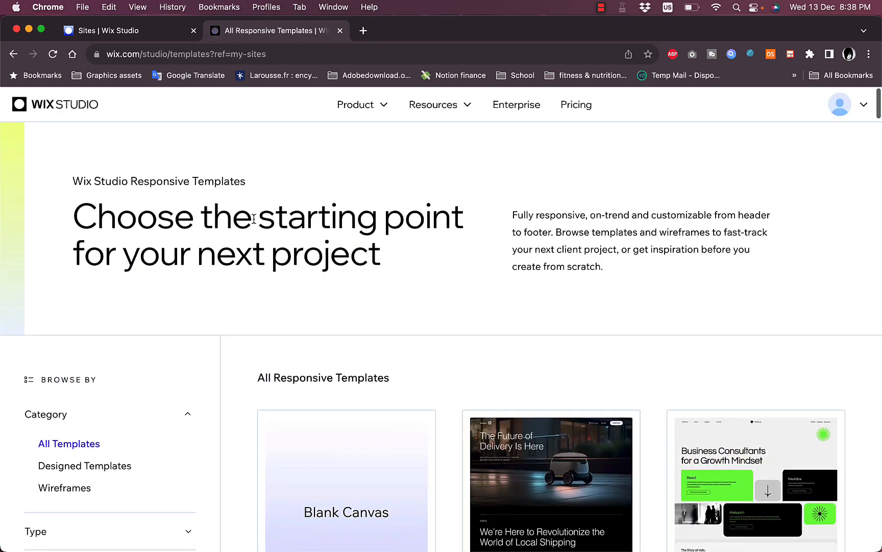
pyautogui.scroll(-5, 253, 219)
pyautogui.scroll(-3, 253, 223)
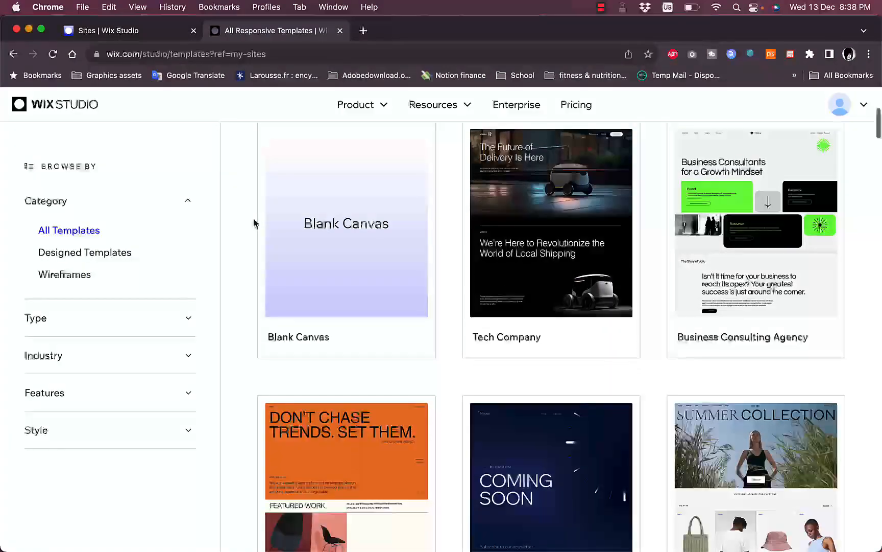
pyautogui.moveTo(354, 227)
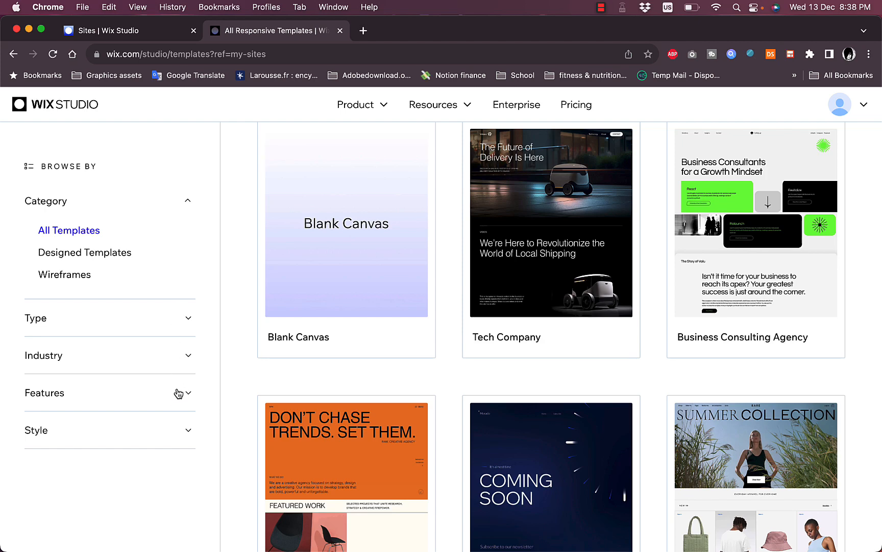
# Filter the responsive templates to the One Page type and look through the matching designs
pyautogui.click(189, 321)
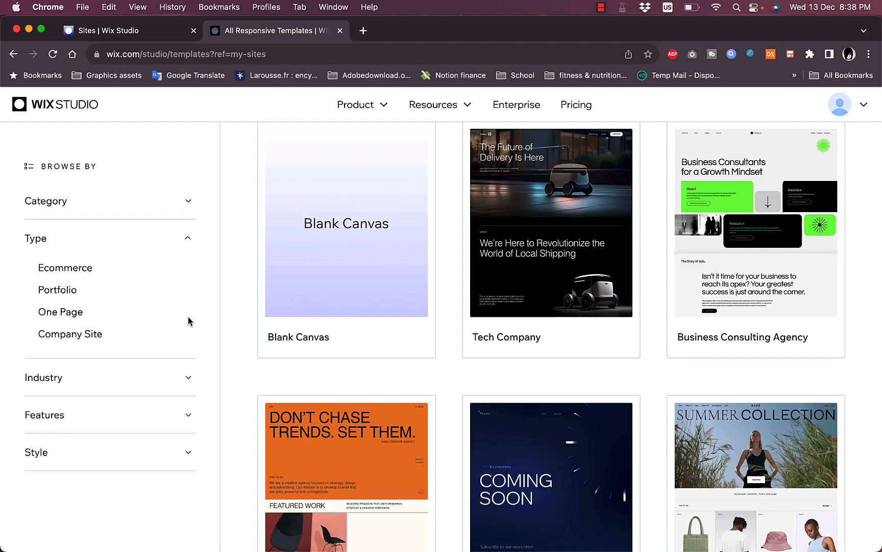
pyautogui.click(60, 316)
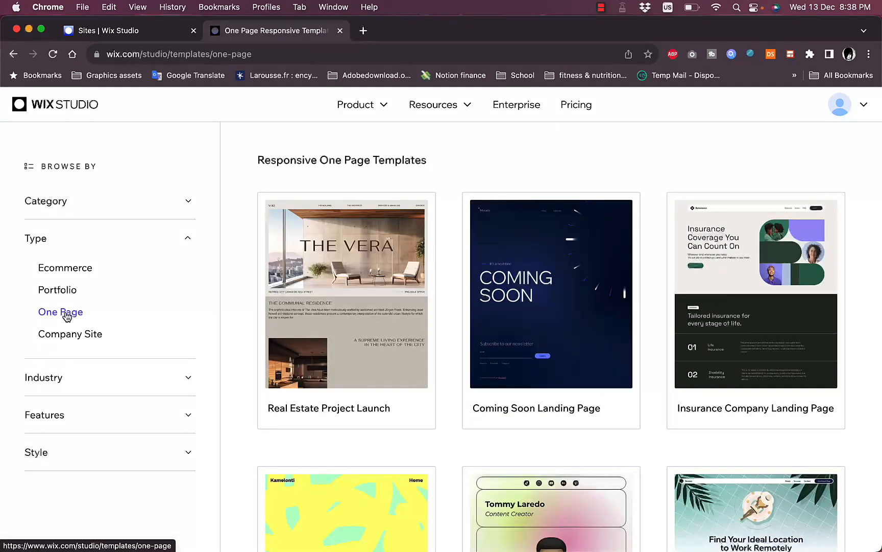
pyautogui.scroll(-6, 520, 276)
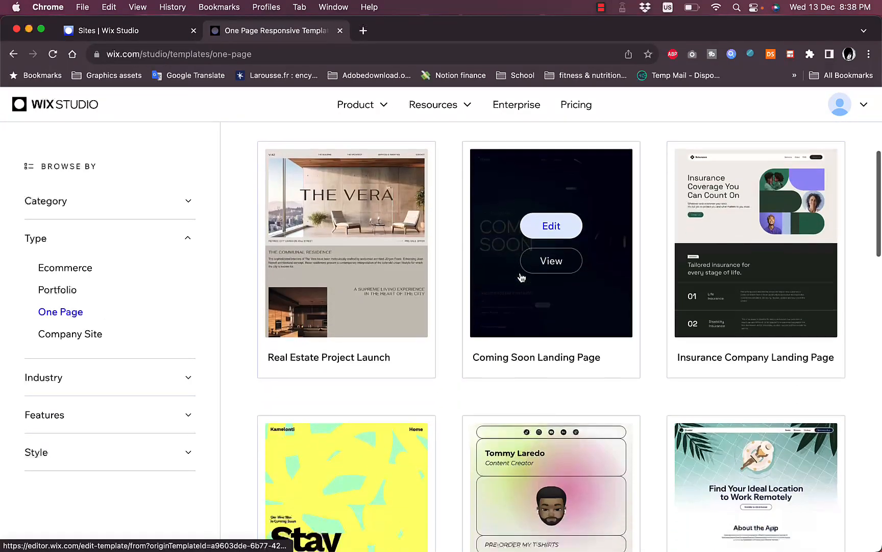
pyautogui.scroll(-5, 520, 276)
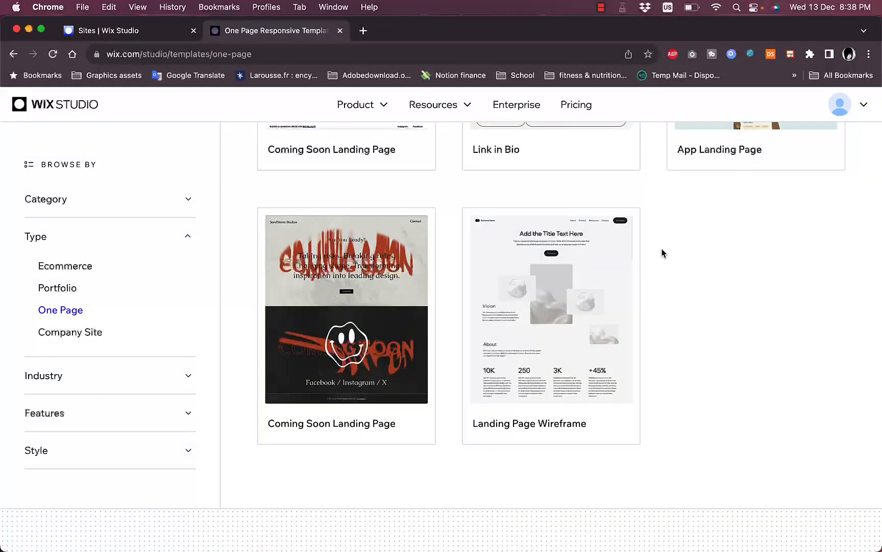
pyautogui.moveTo(528, 242)
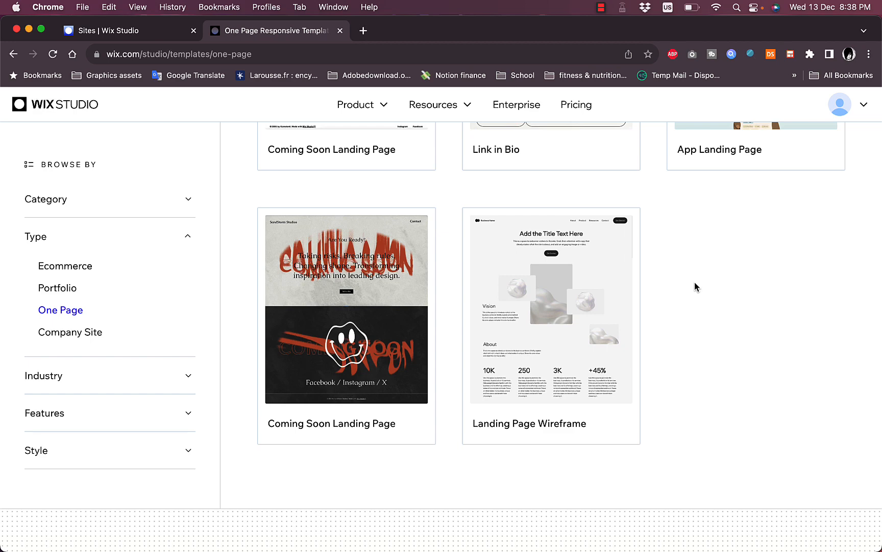
pyautogui.moveTo(577, 290)
pyautogui.moveTo(516, 357)
pyautogui.moveTo(581, 267)
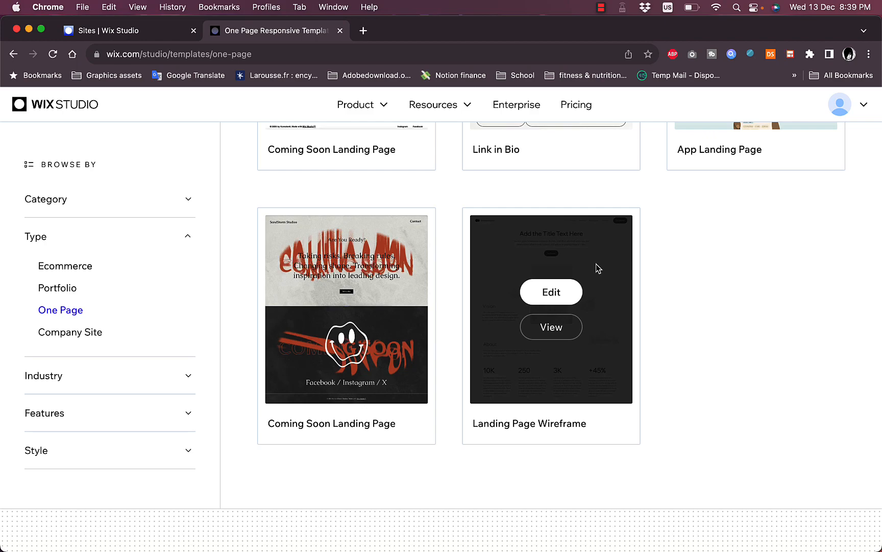
pyautogui.scroll(6, 598, 268)
pyautogui.scroll(4, 596, 267)
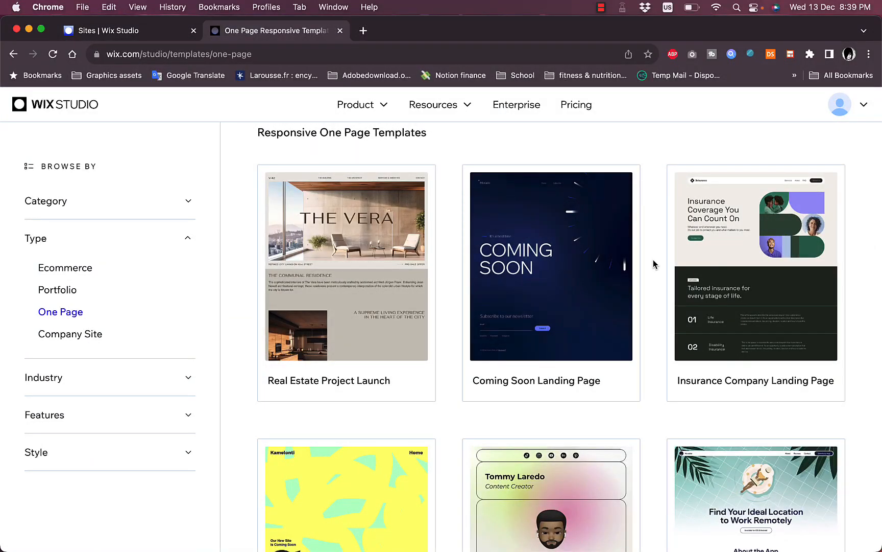
pyautogui.moveTo(624, 264)
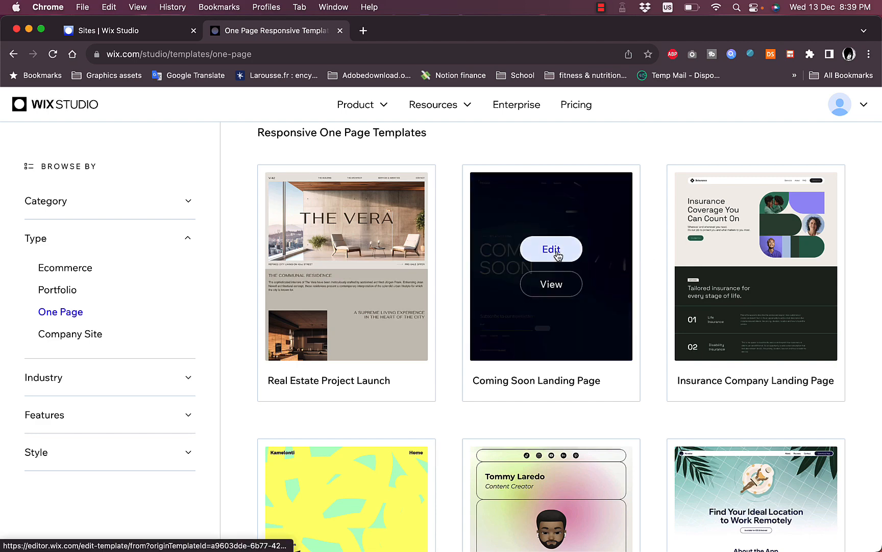
# Preview the dark blue Coming Soon Landing Page template at tablet and mobile sizes, and return to the desktop size
pyautogui.click(548, 284)
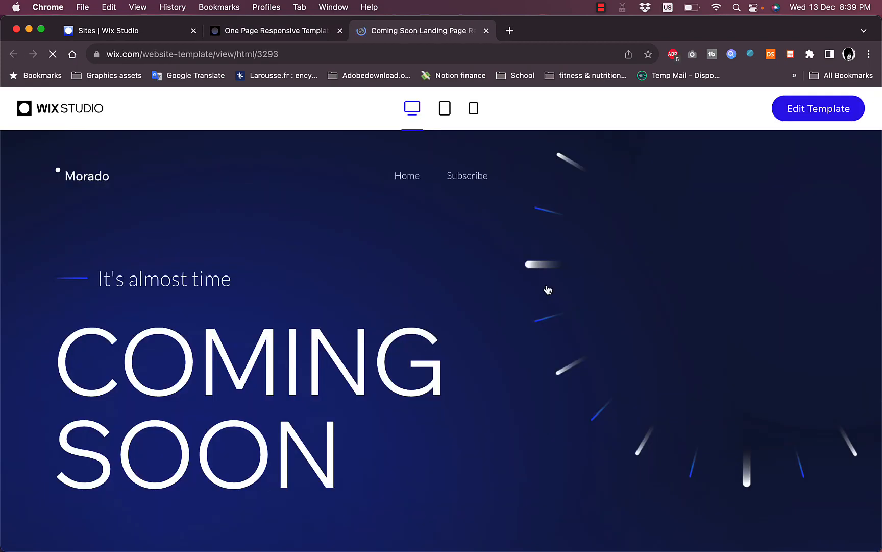
pyautogui.scroll(-10, 548, 289)
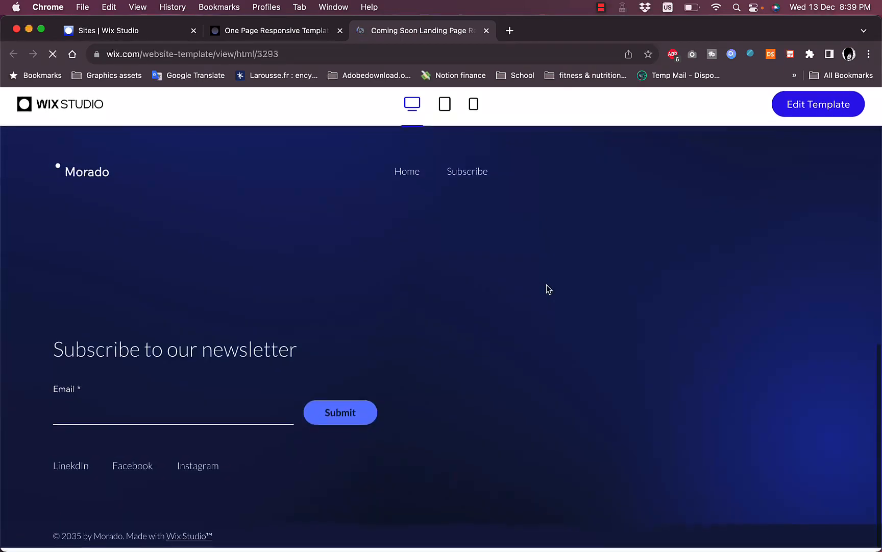
pyautogui.scroll(10, 547, 289)
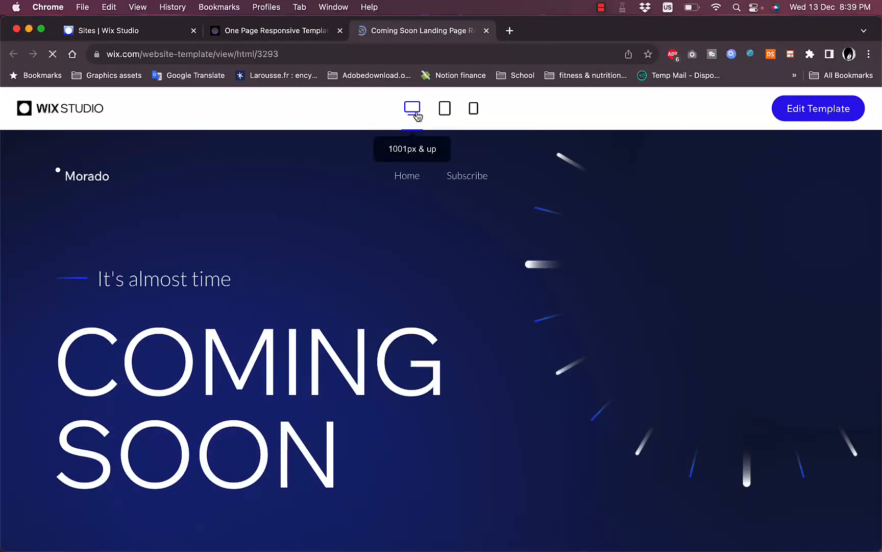
pyautogui.click(445, 114)
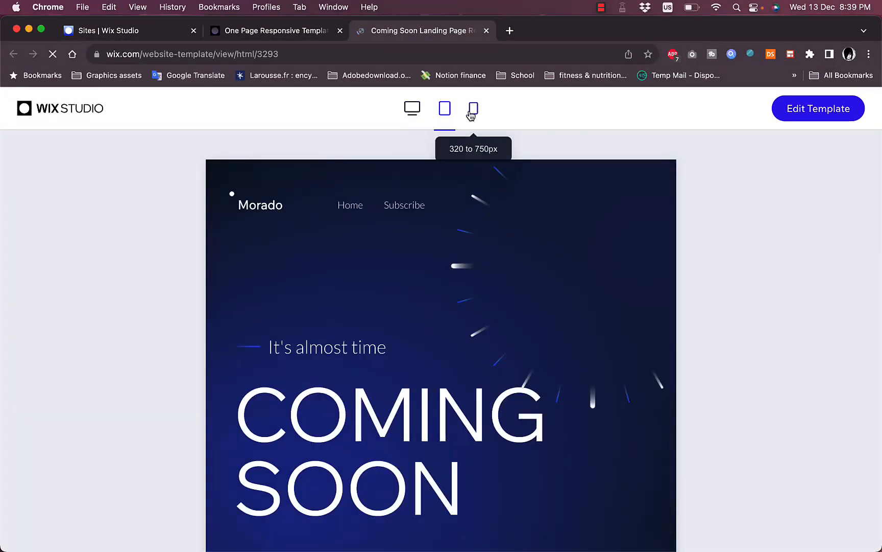
pyautogui.click(471, 113)
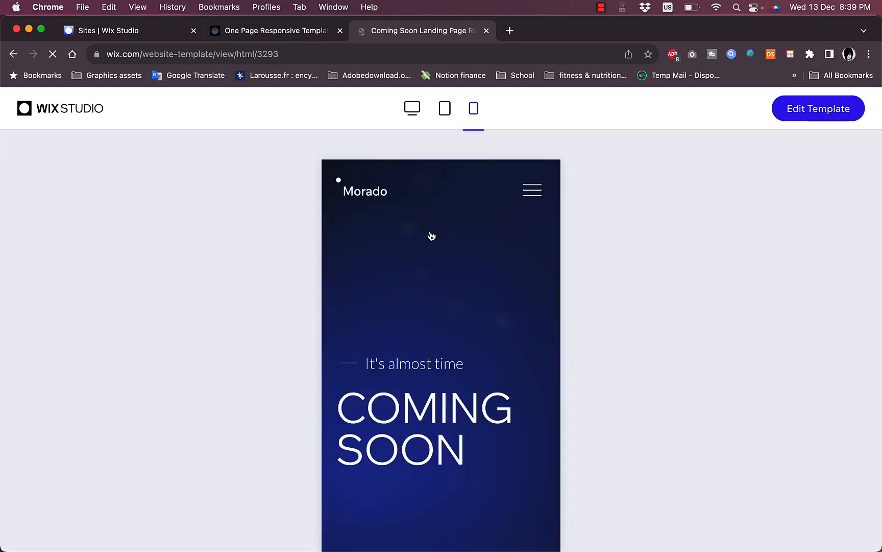
pyautogui.scroll(-3, 431, 223)
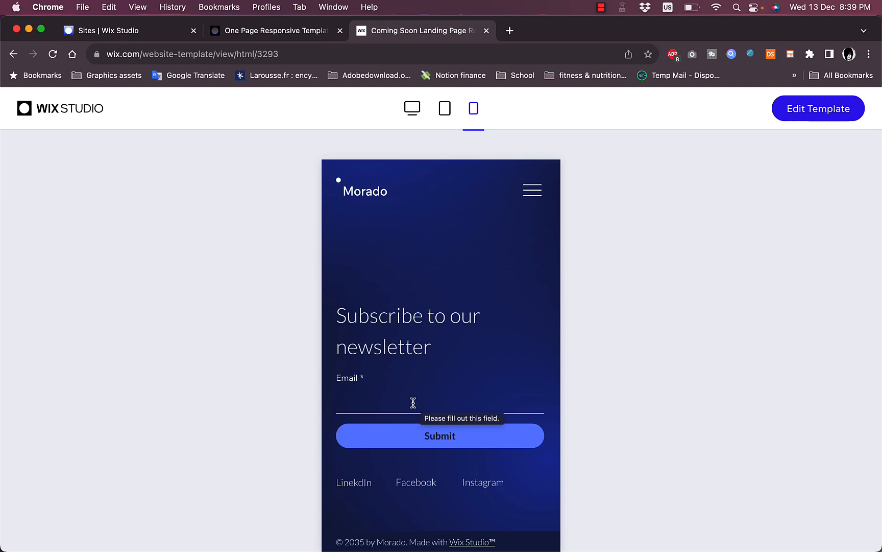
pyautogui.click(412, 108)
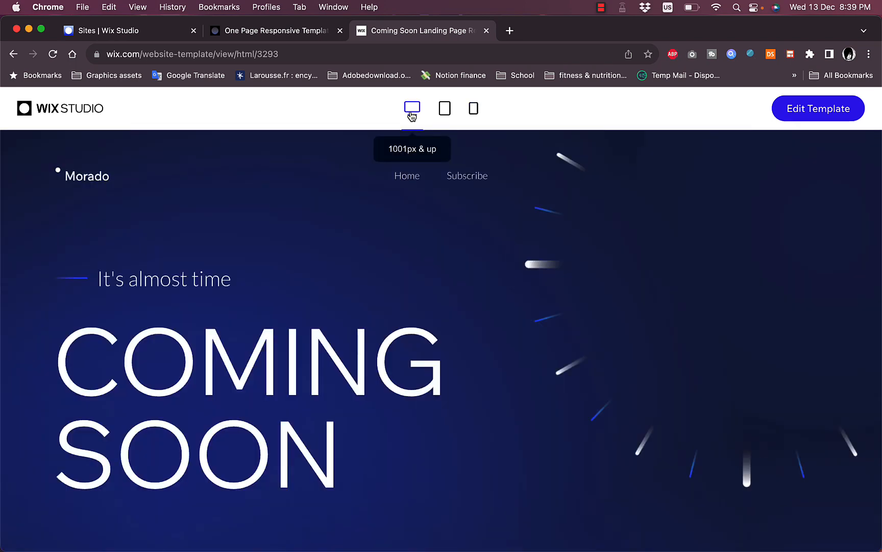
# Open the previewed Coming Soon template for editing and look over the whole page
pyautogui.click(824, 112)
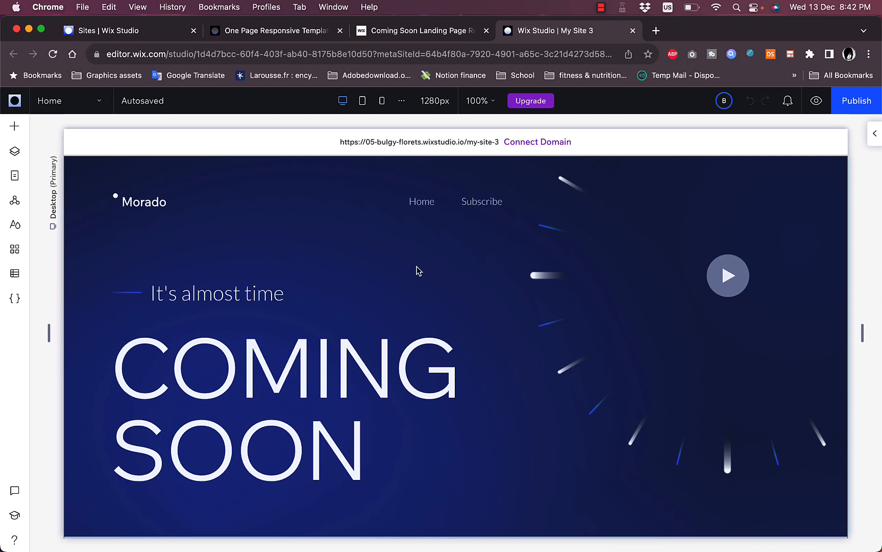
pyautogui.scroll(-8, 479, 327)
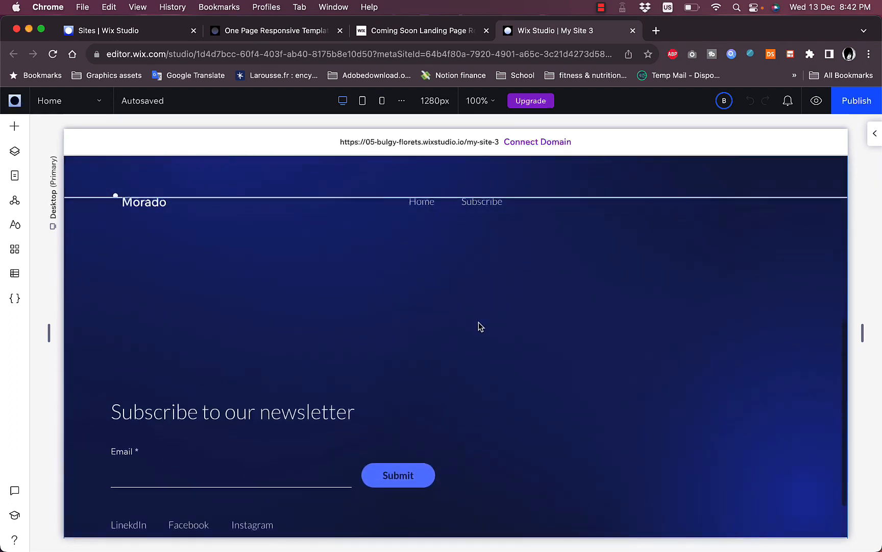
pyautogui.scroll(10, 479, 327)
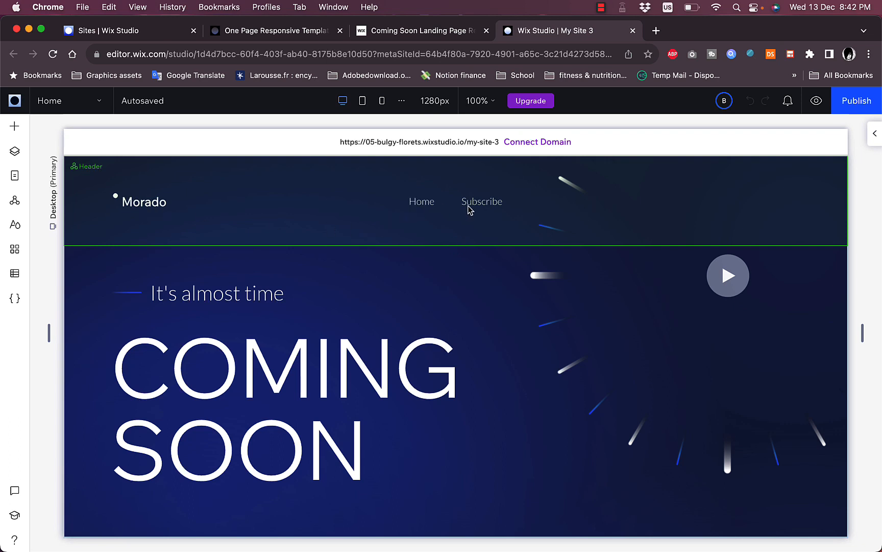
# Inspect the properties of the hero section's cell and text stack, and collapse the properties again
pyautogui.click(739, 285)
pyautogui.click(670, 319)
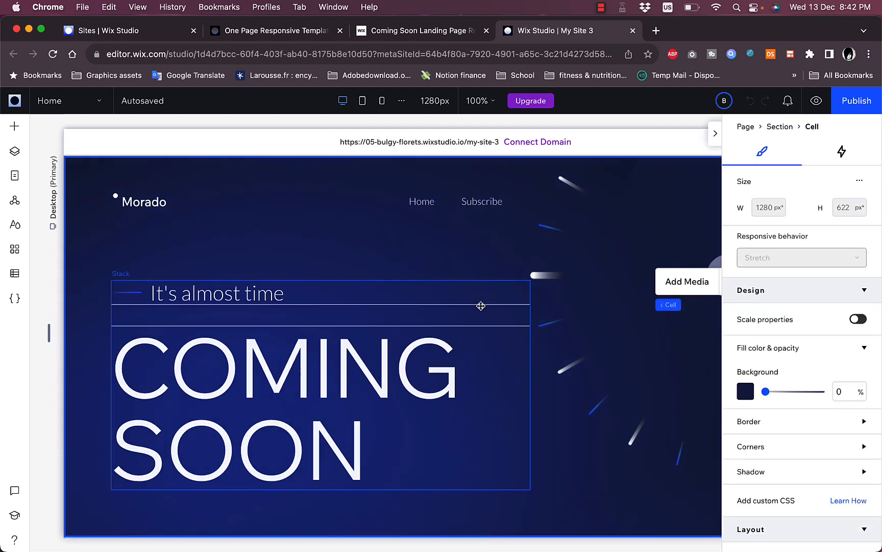
pyautogui.click(481, 305)
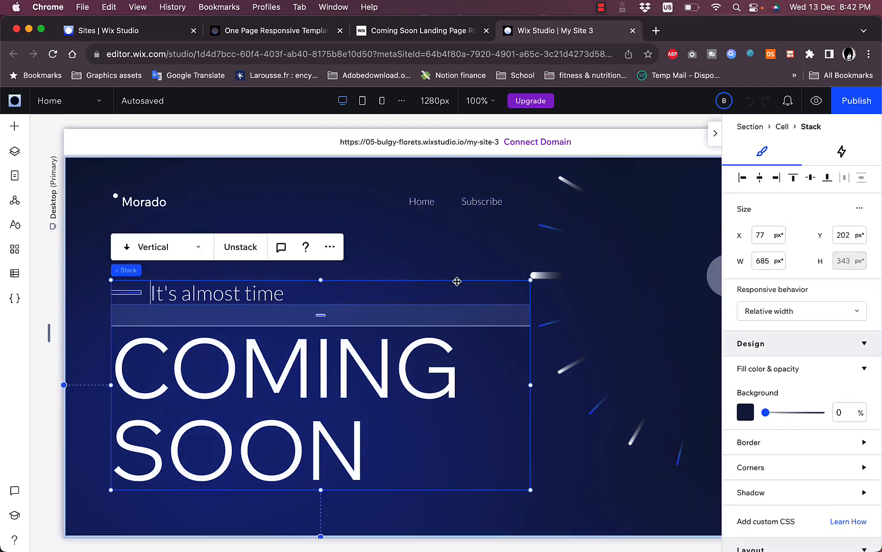
pyautogui.click(404, 249)
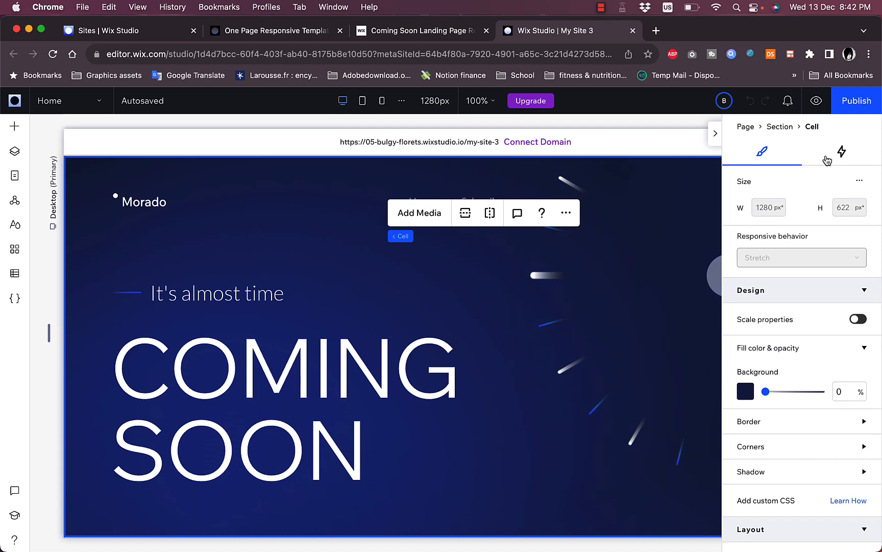
pyautogui.click(716, 135)
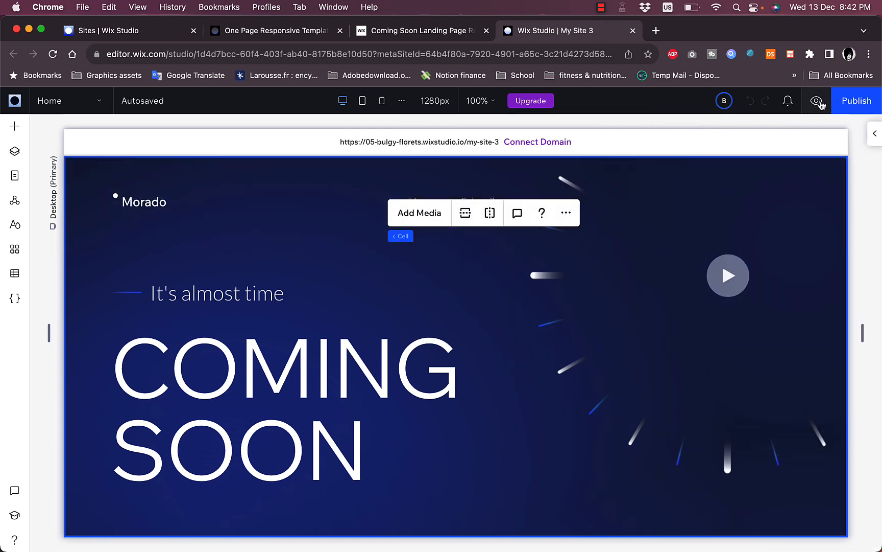
# Preview the site, return to editing it and dismiss the offer to publish
pyautogui.click(819, 103)
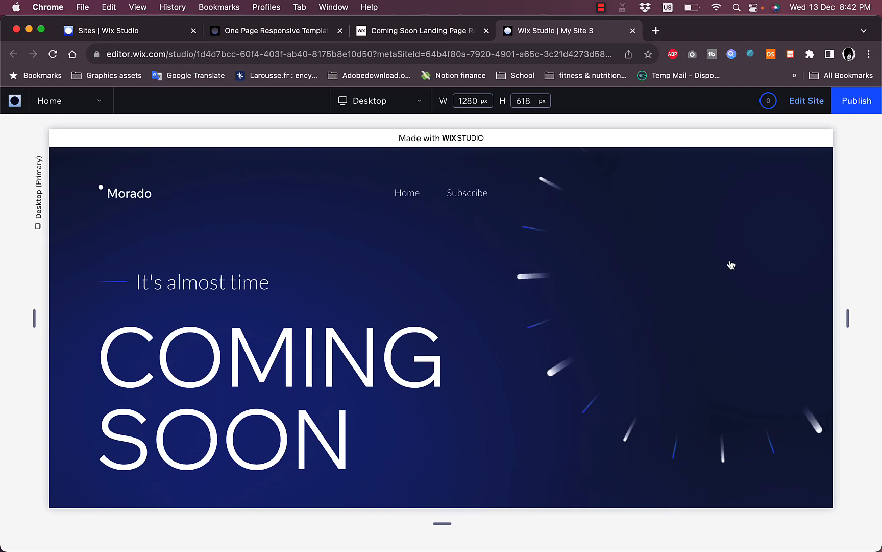
pyautogui.click(800, 103)
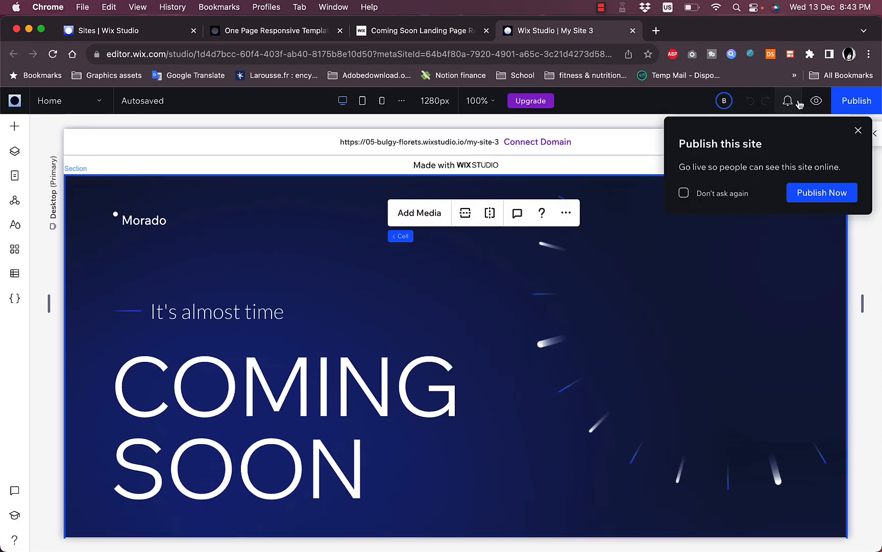
pyautogui.click(856, 132)
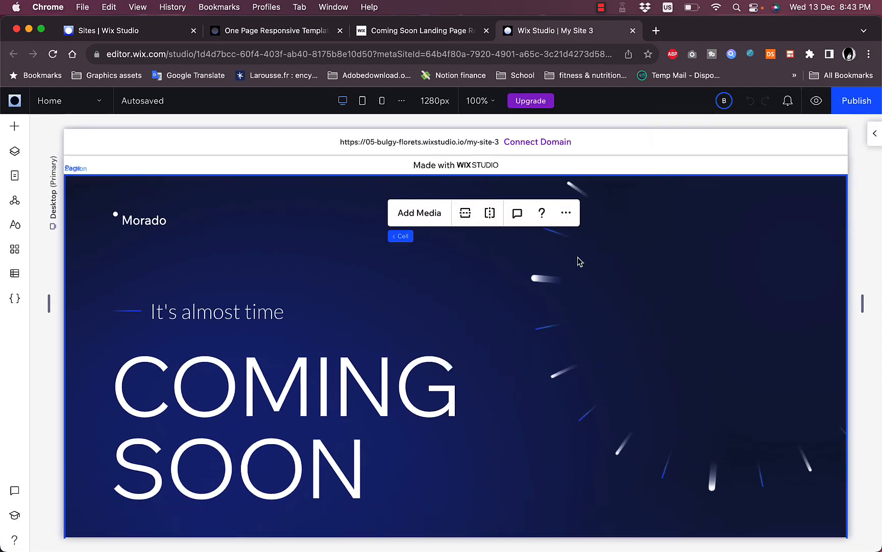
# Select the header, view the list of site pages and close it again
pyautogui.click(153, 207)
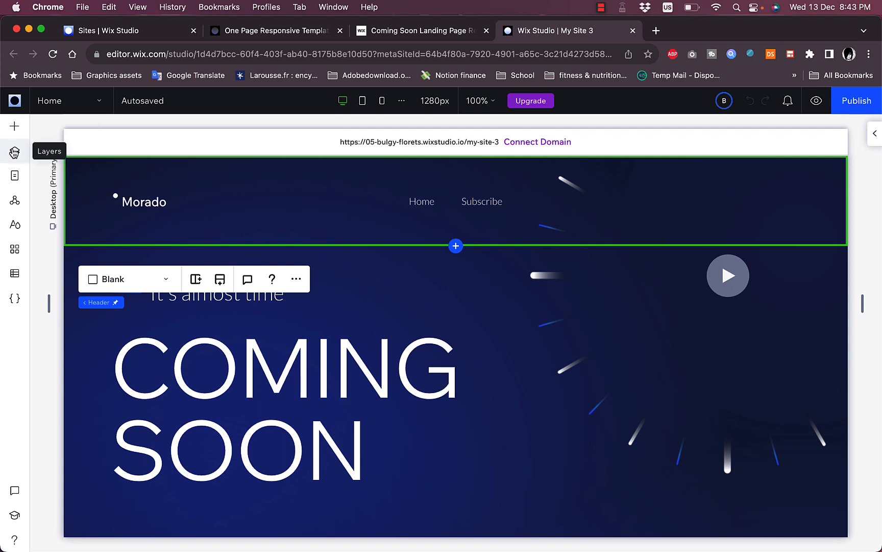
pyautogui.click(14, 177)
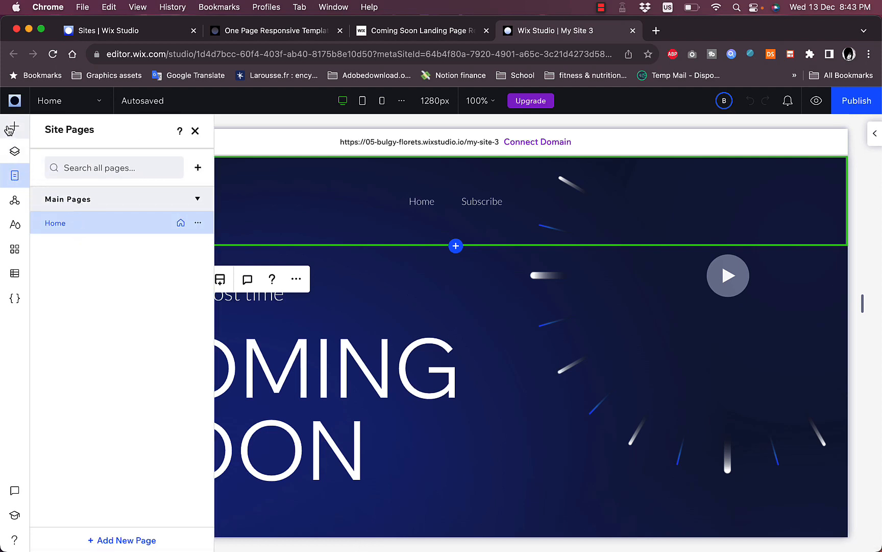
pyautogui.click(187, 207)
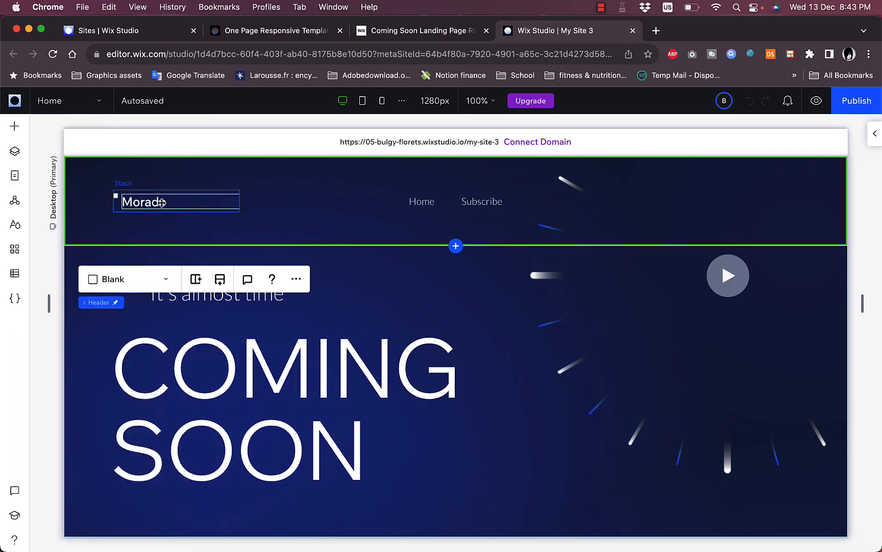
# Replace the site name text in the header with "HOWTO"
pyautogui.click(161, 202)
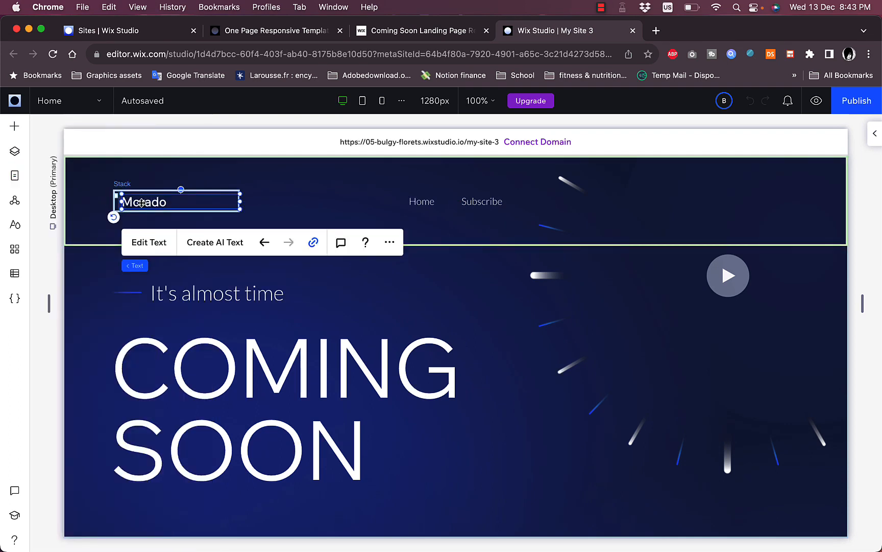
pyautogui.click(146, 234)
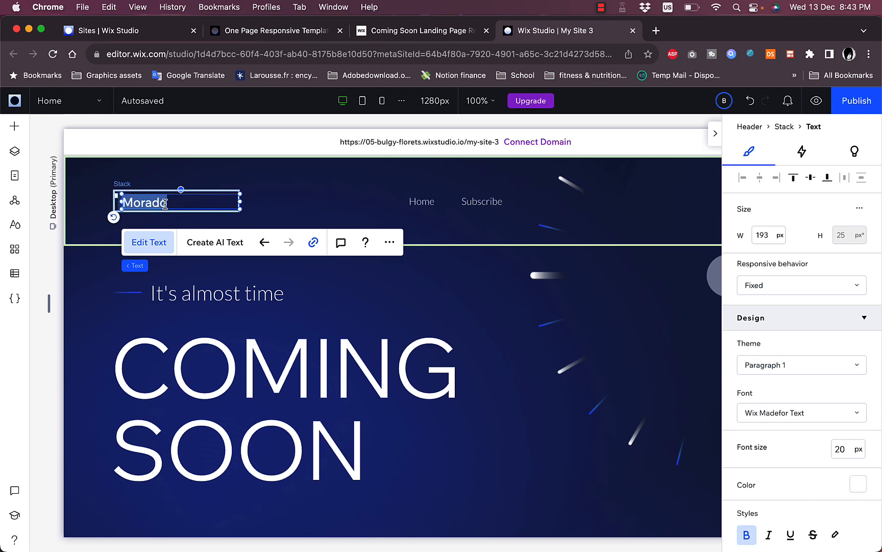
pyautogui.write('HOWTO')
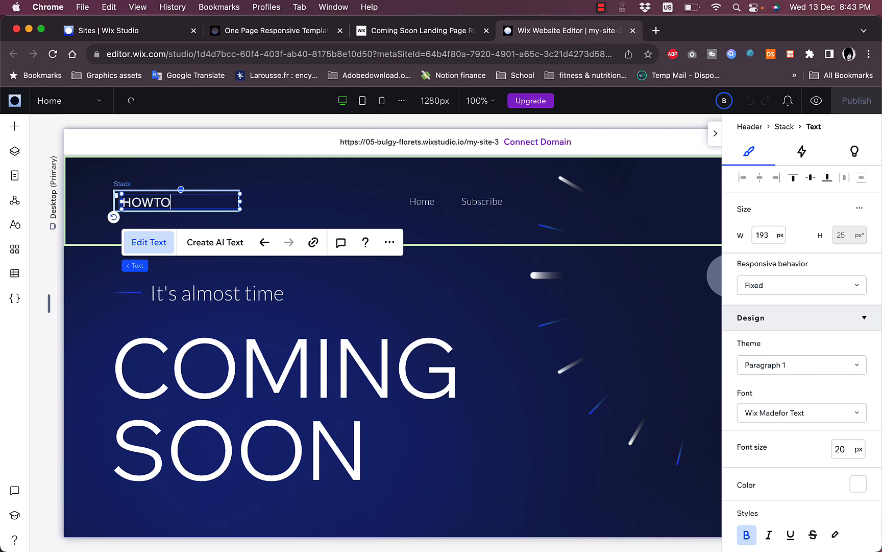
# Complete the site name in the header so that it reads "HOWTOSIMPLE"
pyautogui.write('SIMPLE')
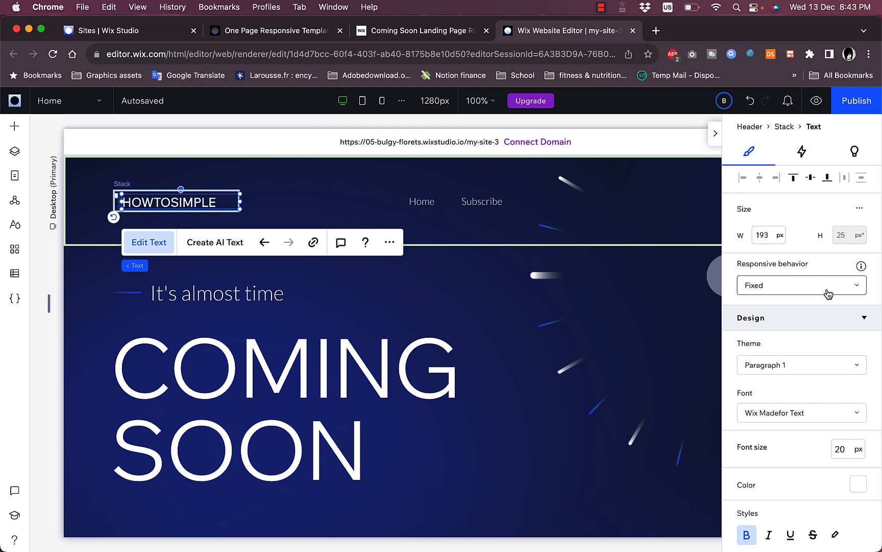
# Try the Wrap responsive behavior on the site name text and set it back to Fixed
pyautogui.click(859, 288)
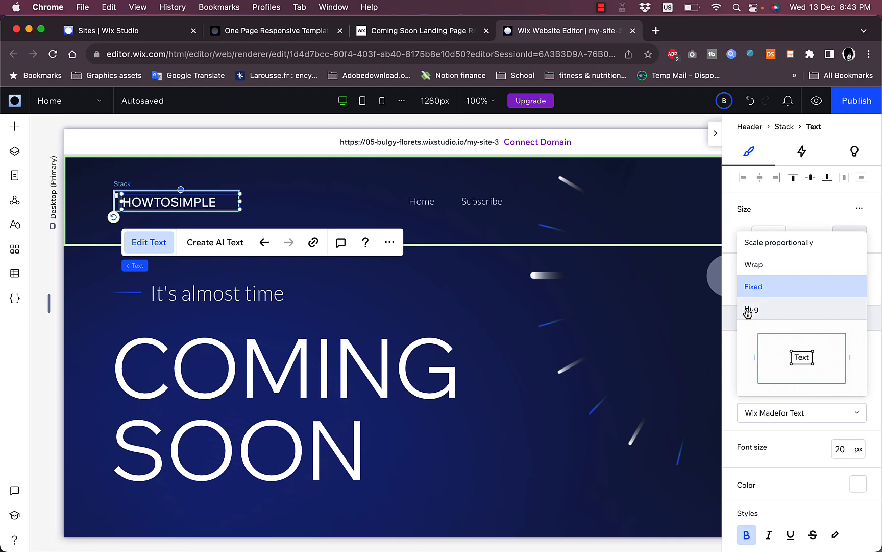
pyautogui.click(769, 264)
pyautogui.click(769, 287)
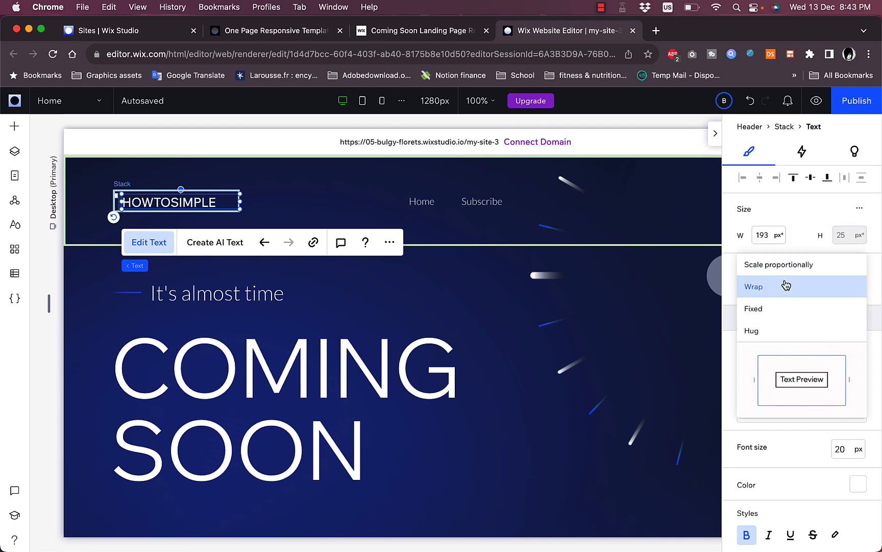
pyautogui.click(764, 310)
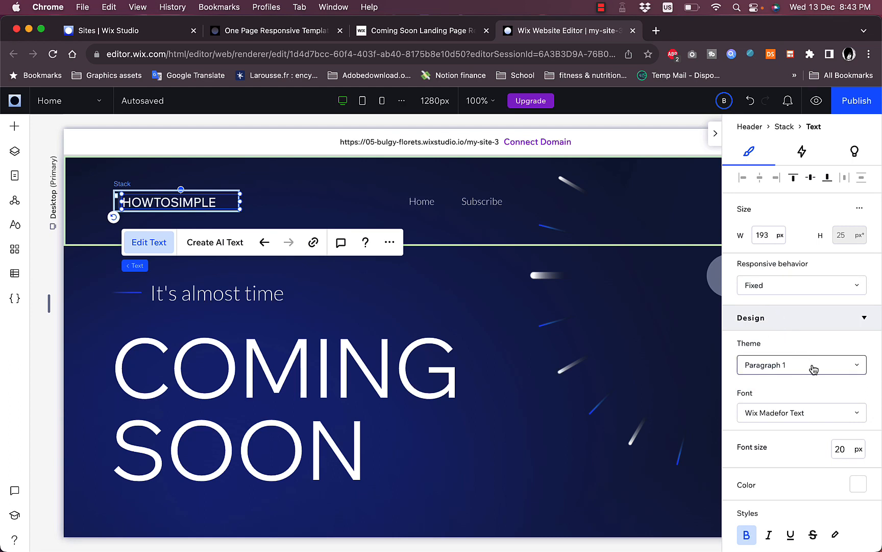
# Try the Heading 1 theme style on the site name text and undo it
pyautogui.click(838, 367)
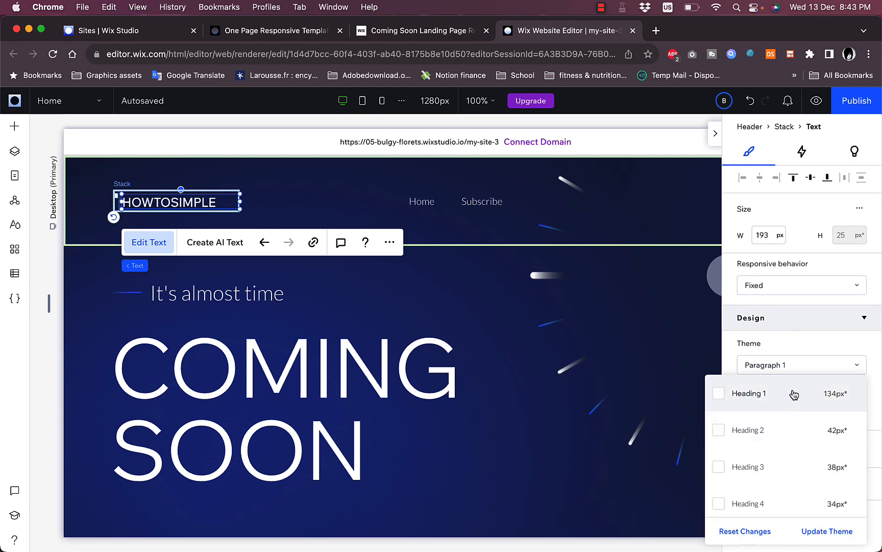
pyautogui.click(794, 394)
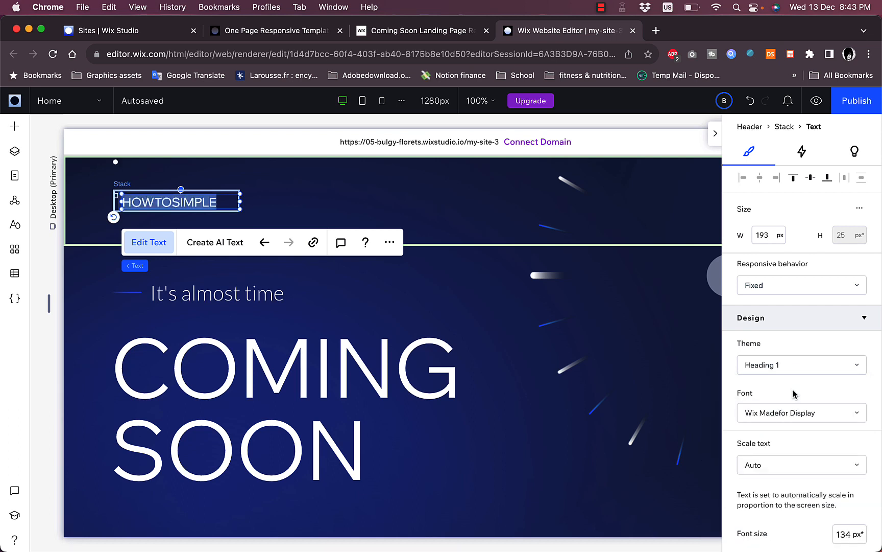
pyautogui.click(846, 360)
pyautogui.click(828, 347)
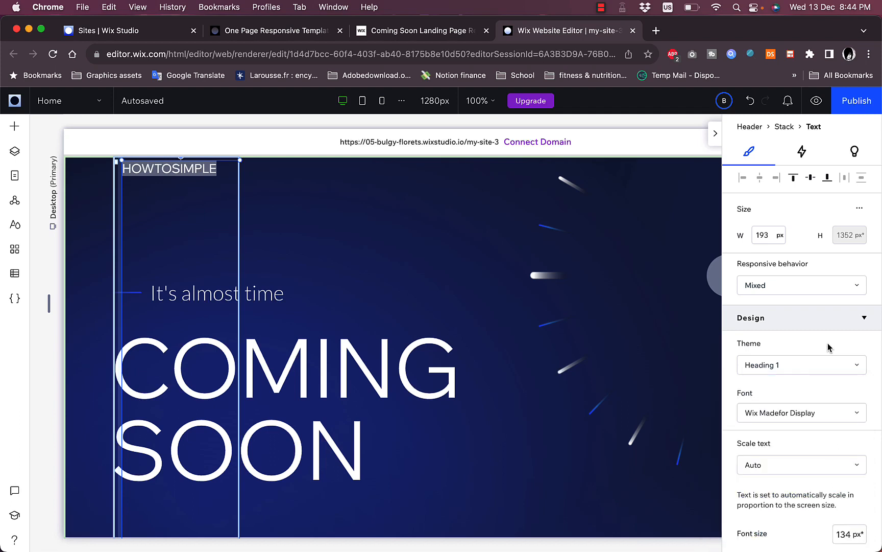
pyautogui.press('super+z')
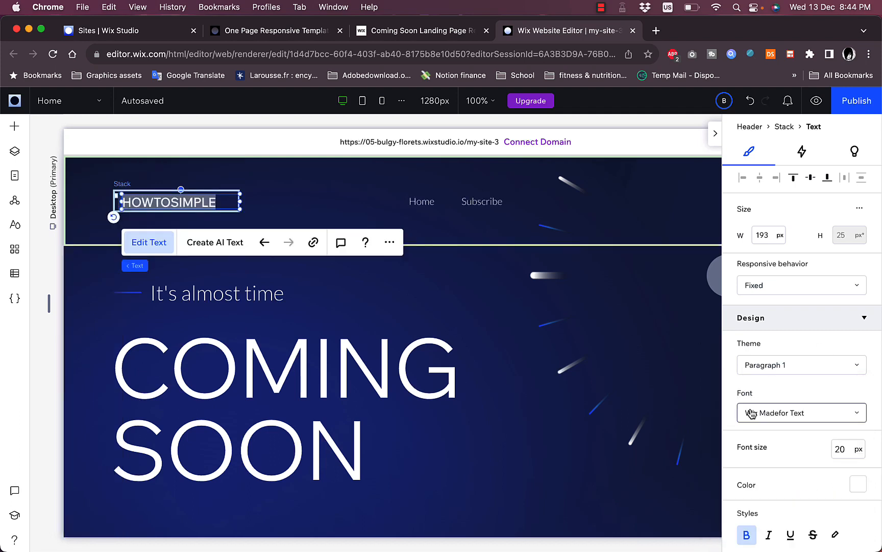
# Set the site name's font to Wix Madefor Text XBold and its color to the light blue theme color #8FA7FF
pyautogui.click(751, 413)
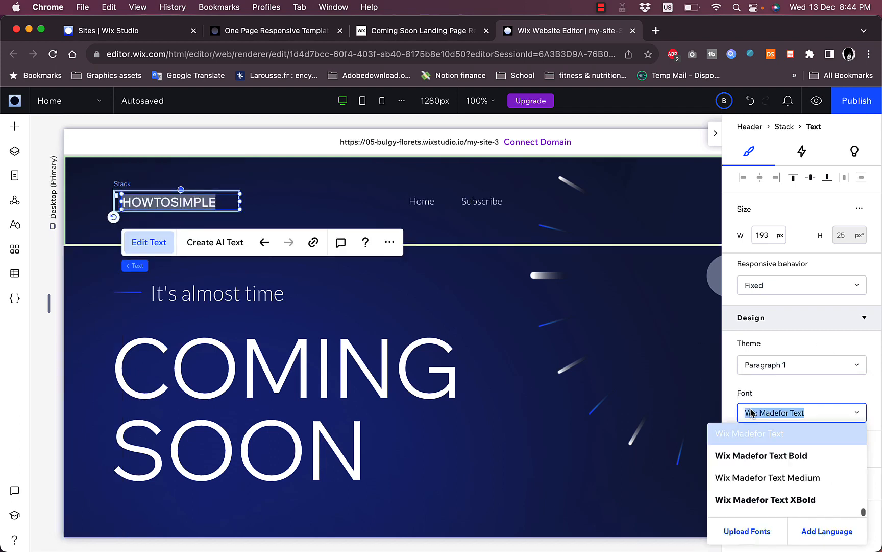
pyautogui.click(761, 498)
pyautogui.scroll(-5, 803, 432)
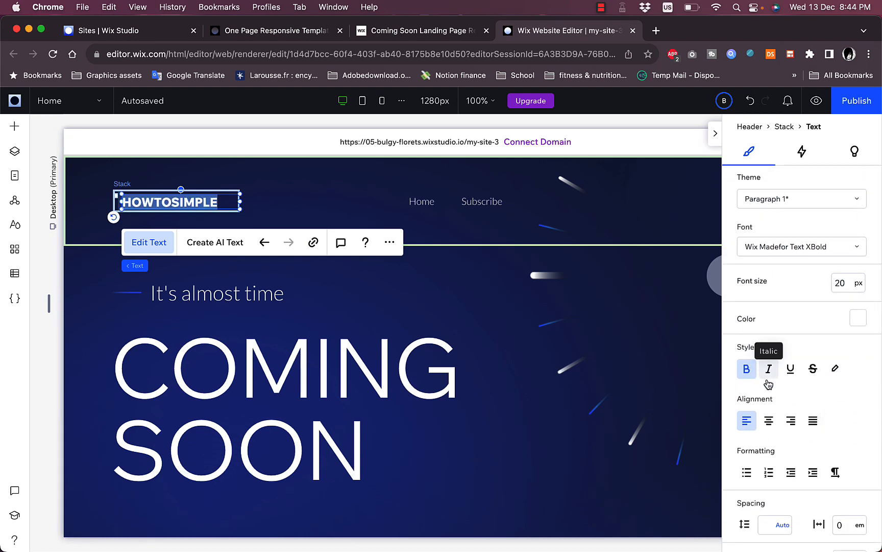
pyautogui.click(860, 321)
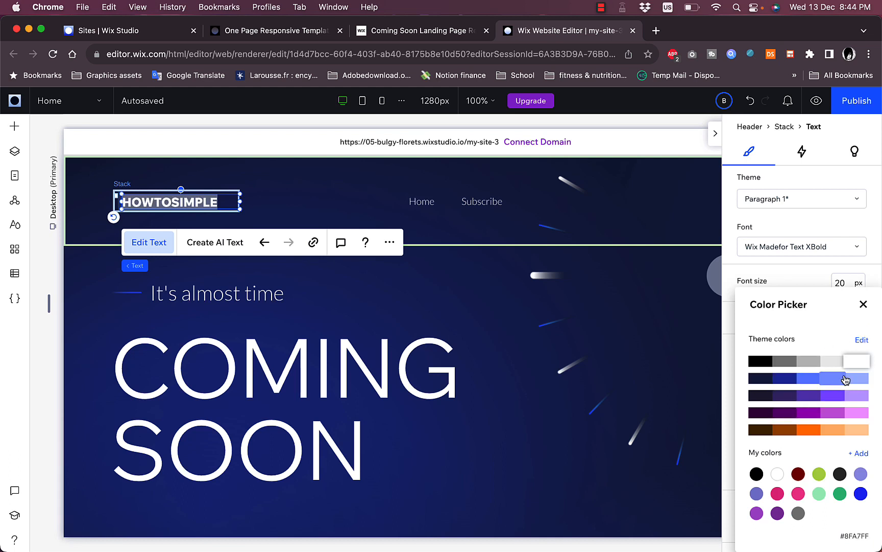
pyautogui.click(845, 378)
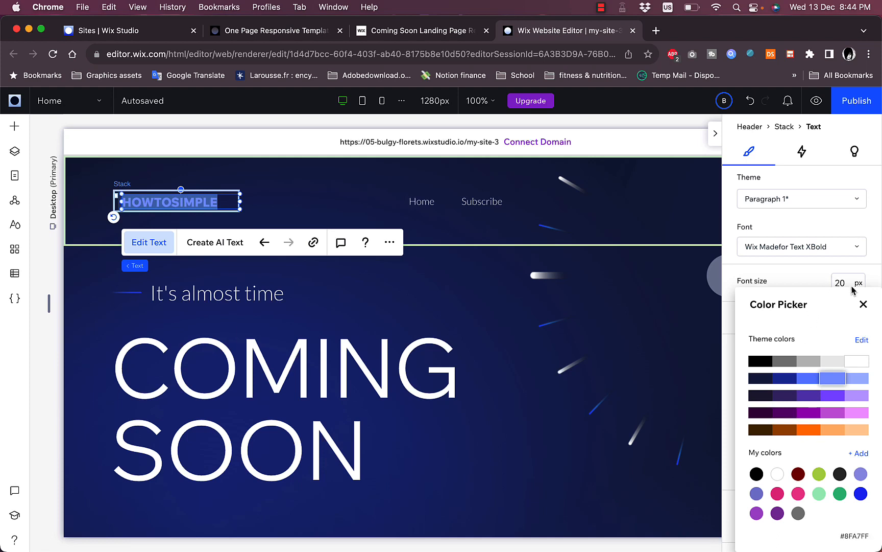
pyautogui.click(862, 306)
# Try the Sticky position type on the site name text and set it back to Default
pyautogui.scroll(-6, 796, 364)
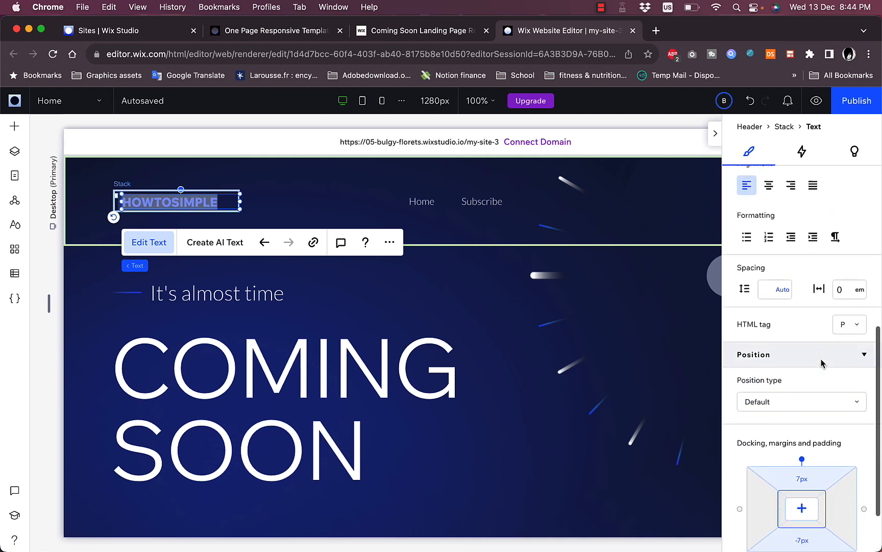
pyautogui.scroll(-1, 821, 363)
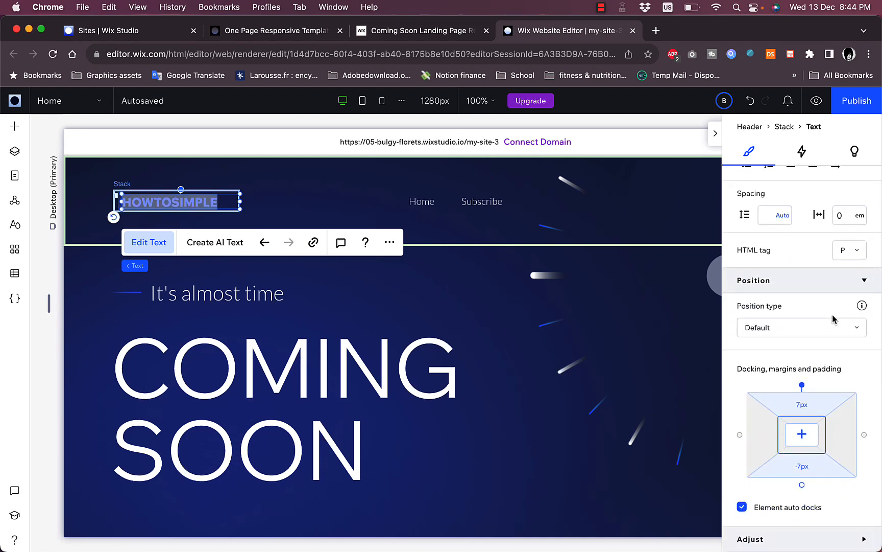
pyautogui.click(820, 336)
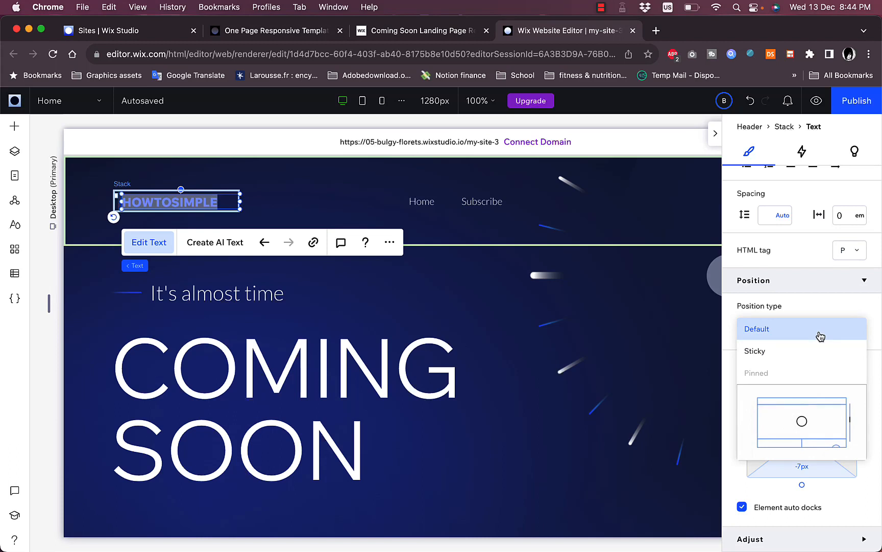
pyautogui.click(794, 350)
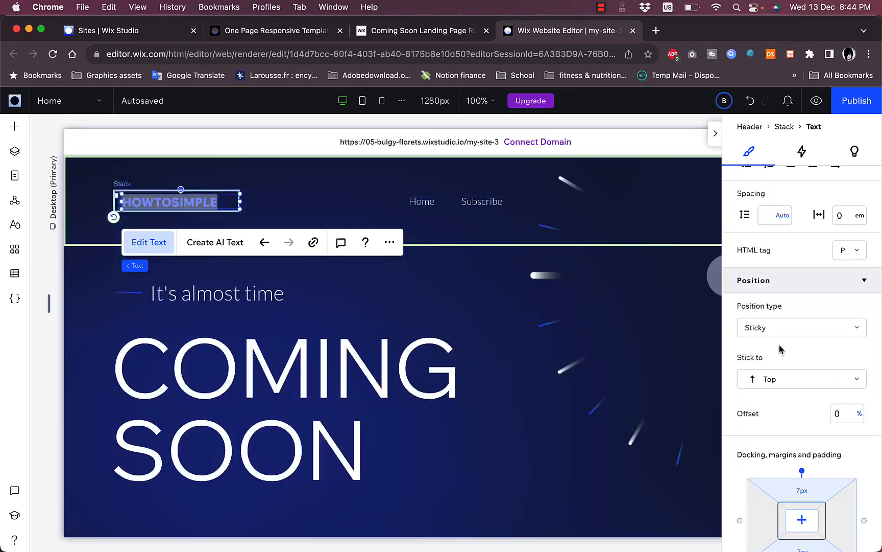
pyautogui.click(757, 328)
pyautogui.click(809, 303)
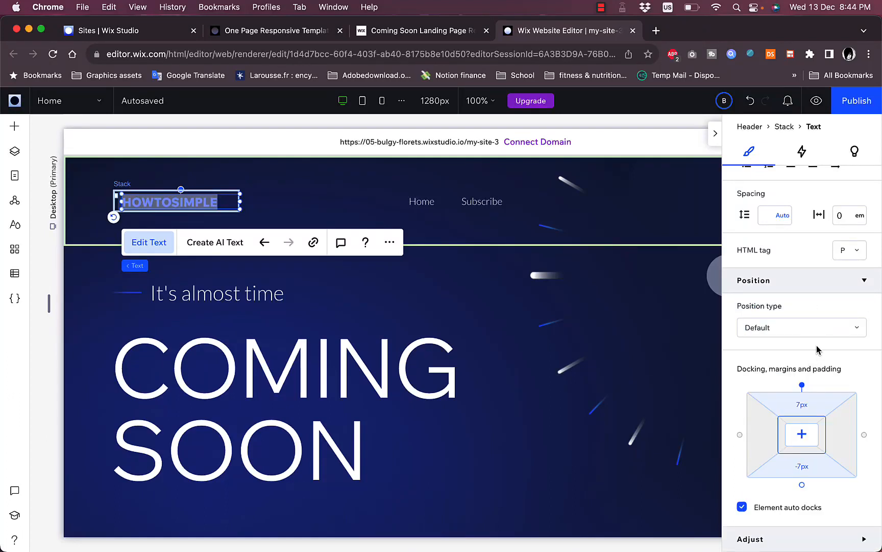
pyautogui.scroll(10, 817, 350)
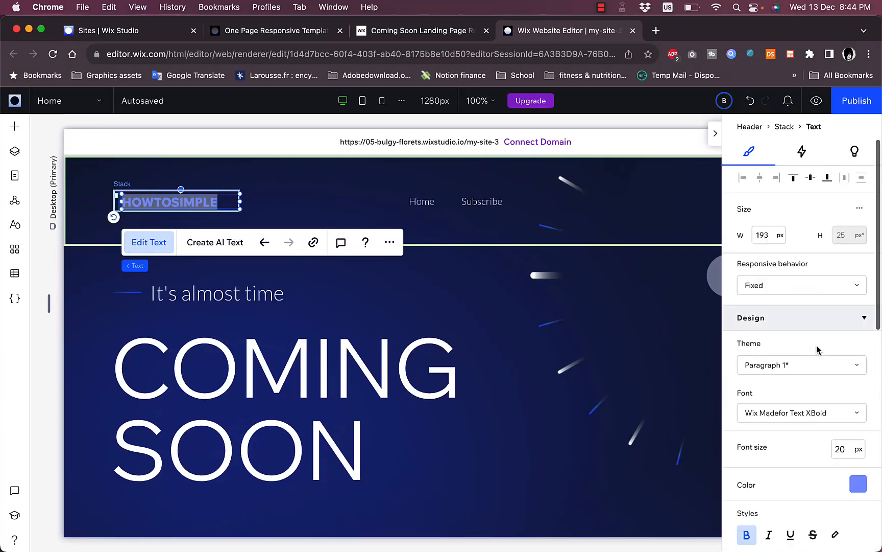
# Select the header's horizontal menu, examine its items and displayed-menu choices, and close the menu management
pyautogui.click(390, 221)
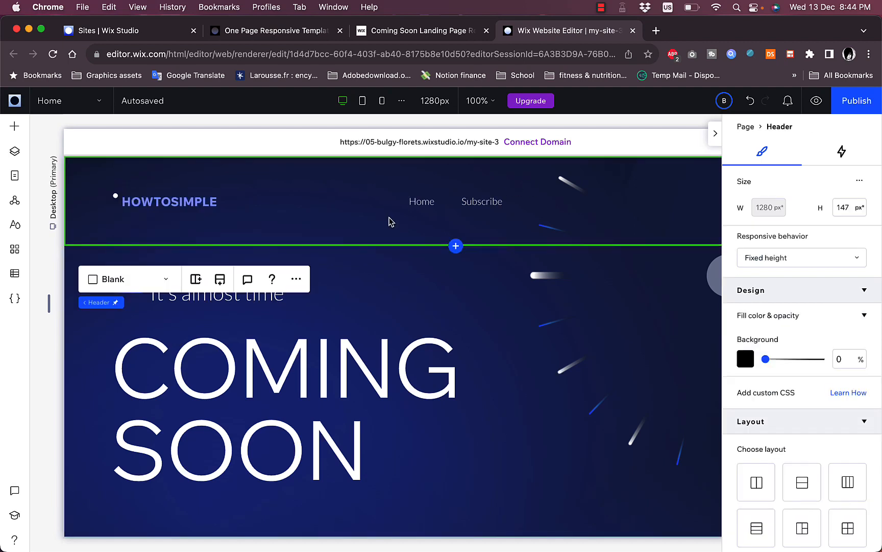
pyautogui.click(424, 209)
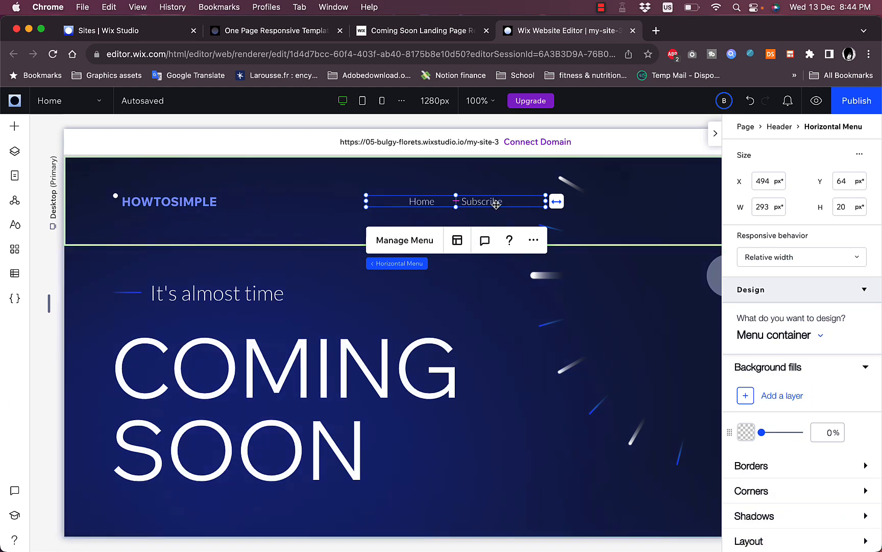
pyautogui.click(406, 246)
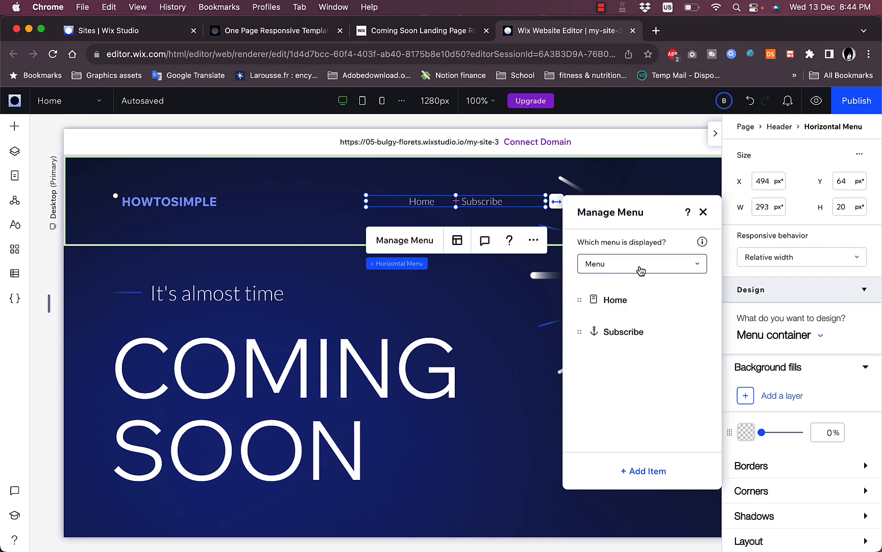
pyautogui.click(638, 269)
pyautogui.click(642, 270)
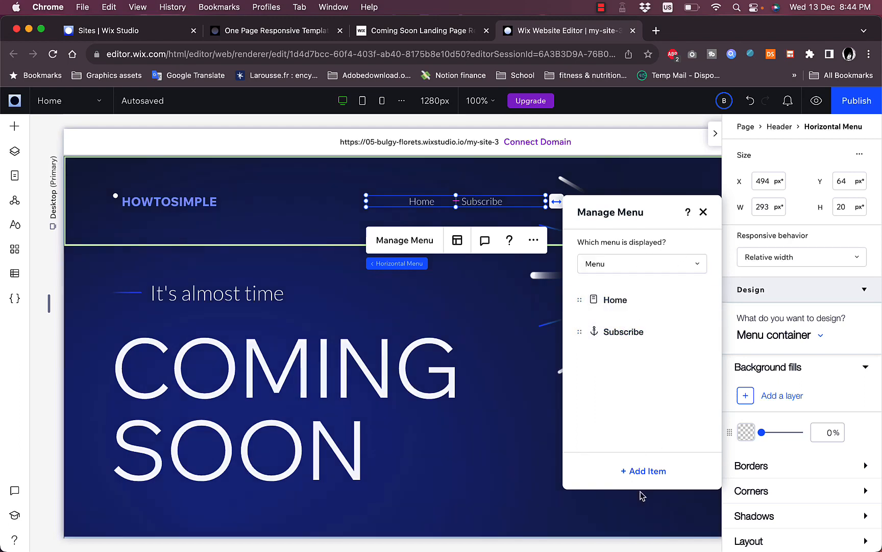
pyautogui.moveTo(704, 245)
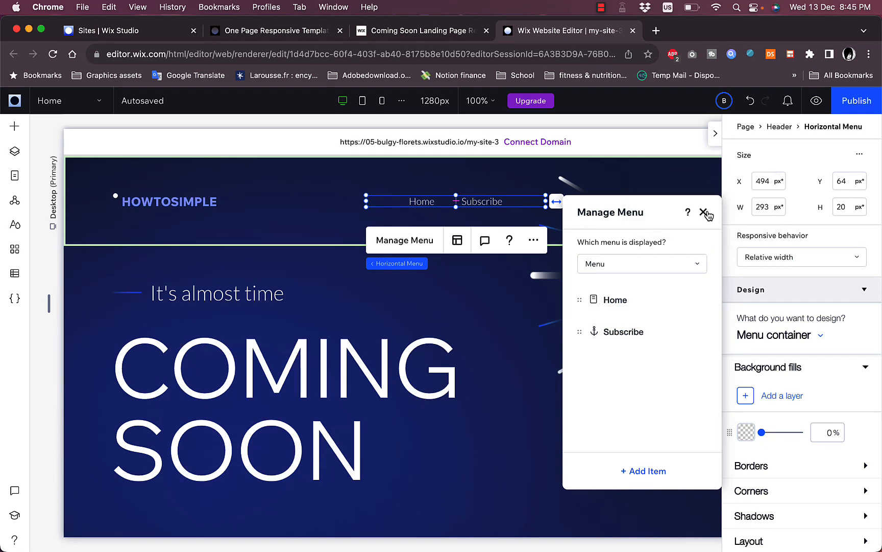
pyautogui.click(704, 211)
# Replace the hero section's "COMING SOON" heading with "susbcribe for more!"
pyautogui.click(353, 355)
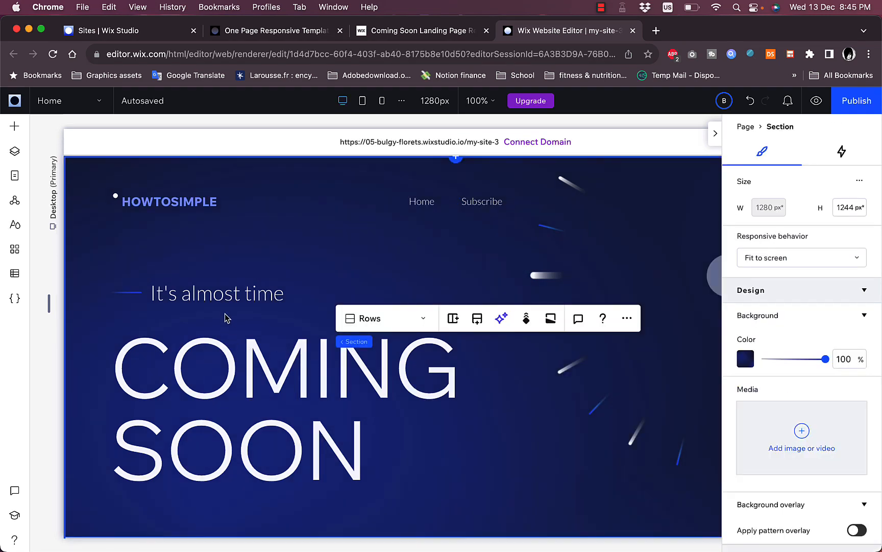
pyautogui.click(237, 401)
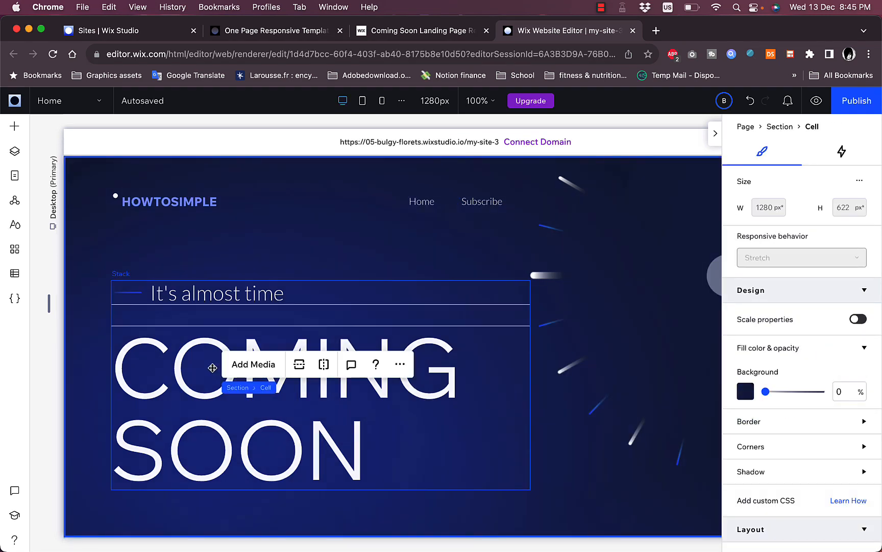
pyautogui.click(333, 453)
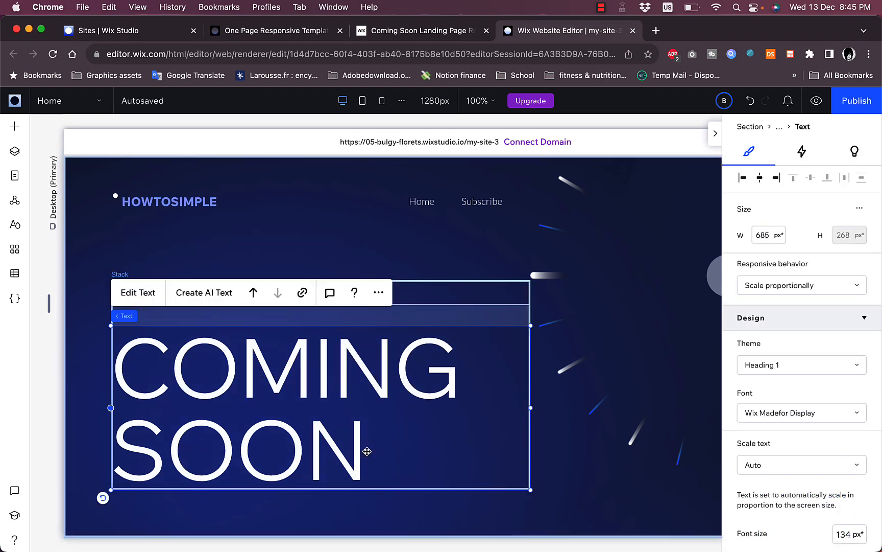
pyautogui.click(153, 301)
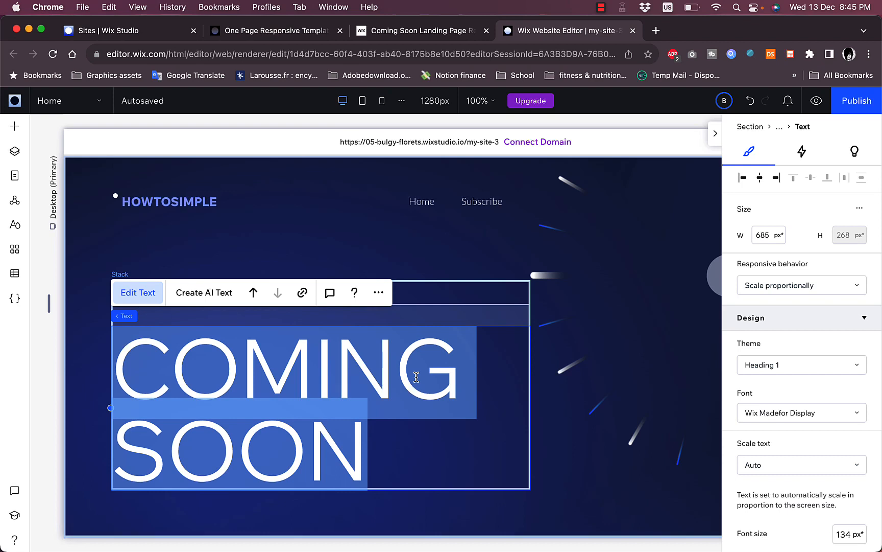
pyautogui.write('susb')
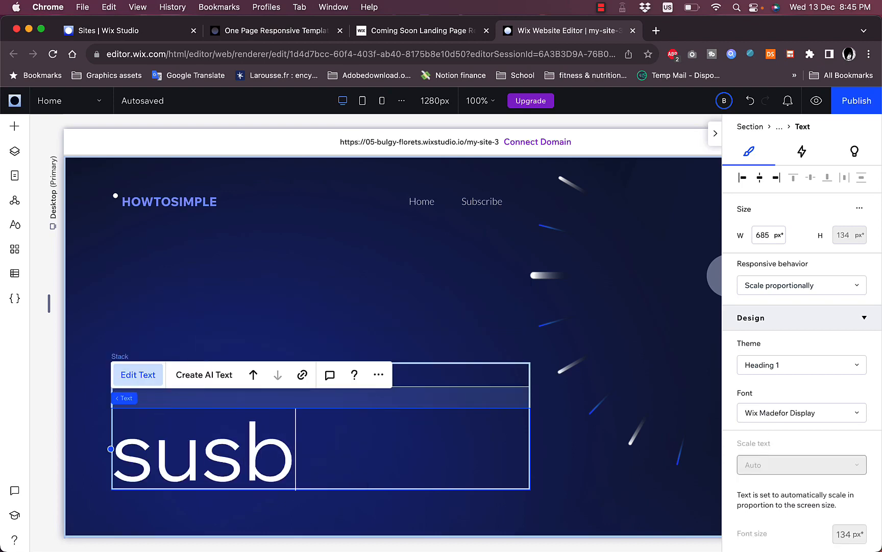
pyautogui.write('cribe')
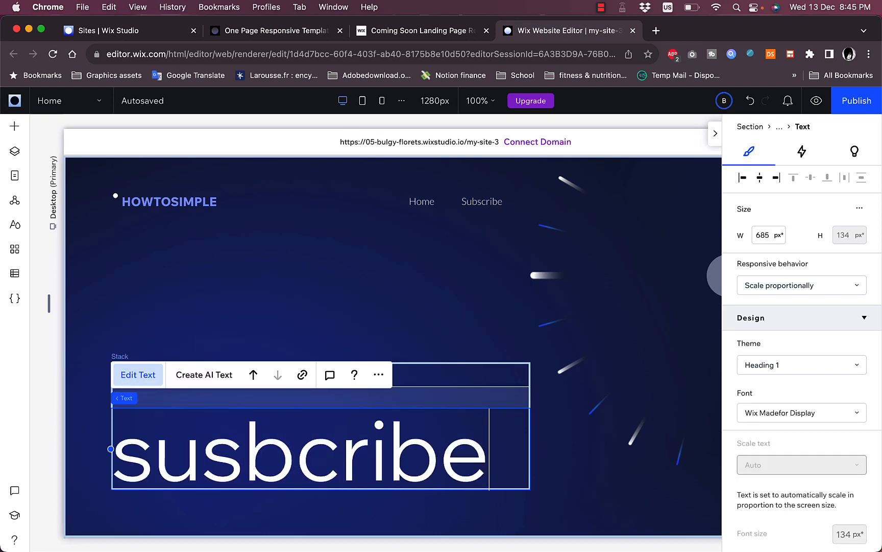
pyautogui.write(' for m')
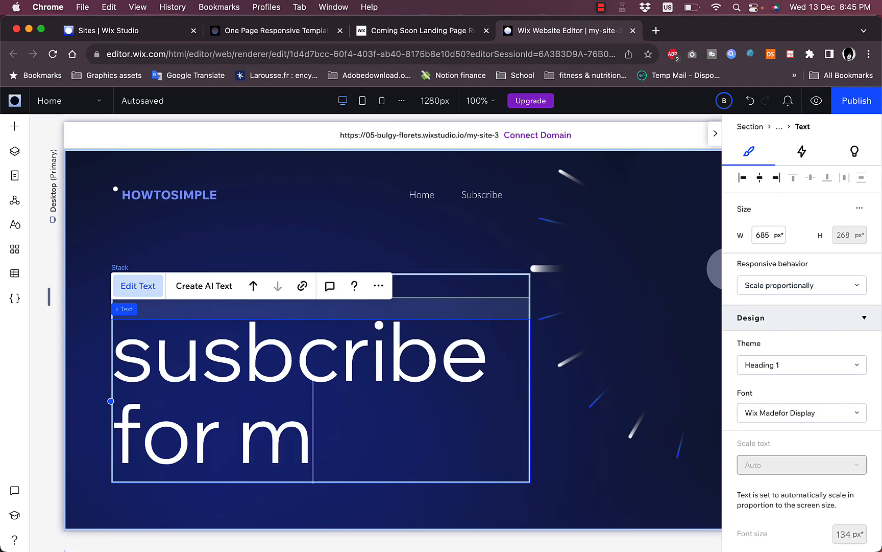
pyautogui.write('ore!')
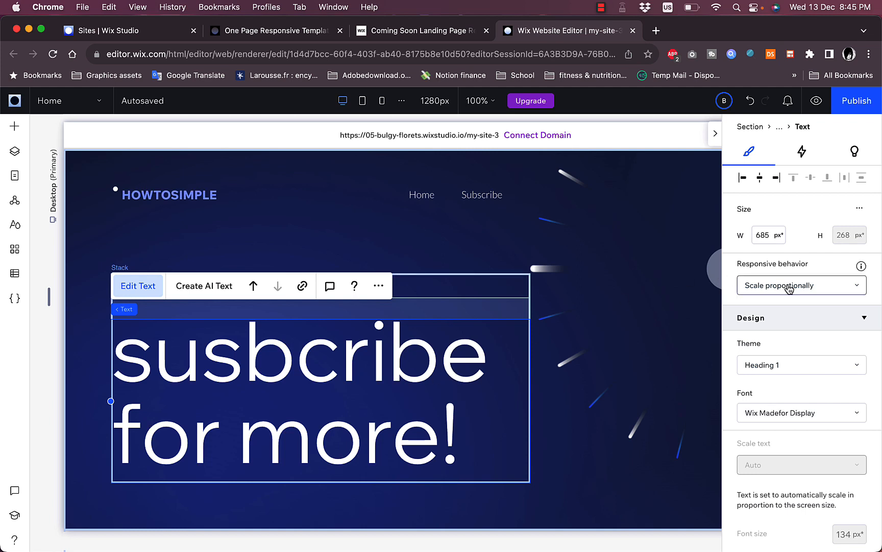
# Examine the hero heading's responsive behavior and text formatting settings, and leave text editing by selecting the header
pyautogui.click(812, 290)
pyautogui.click(811, 287)
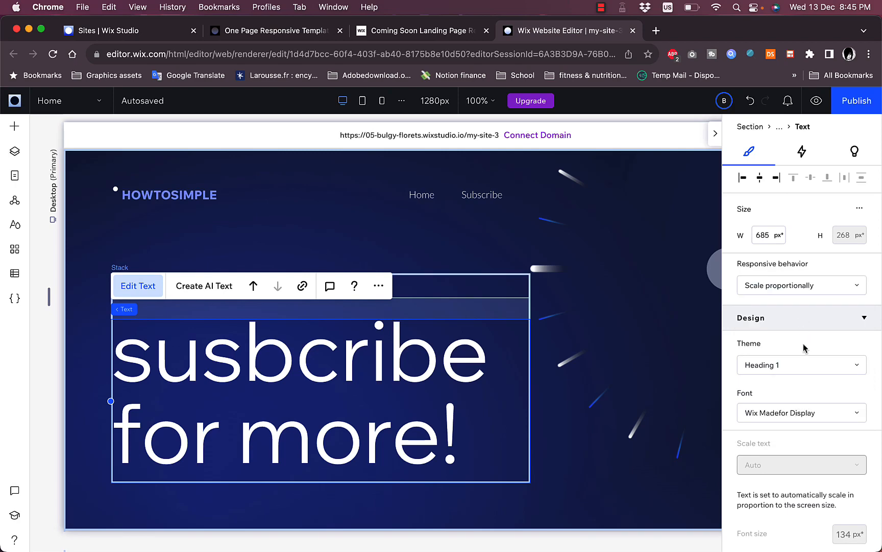
pyautogui.scroll(-15, 817, 435)
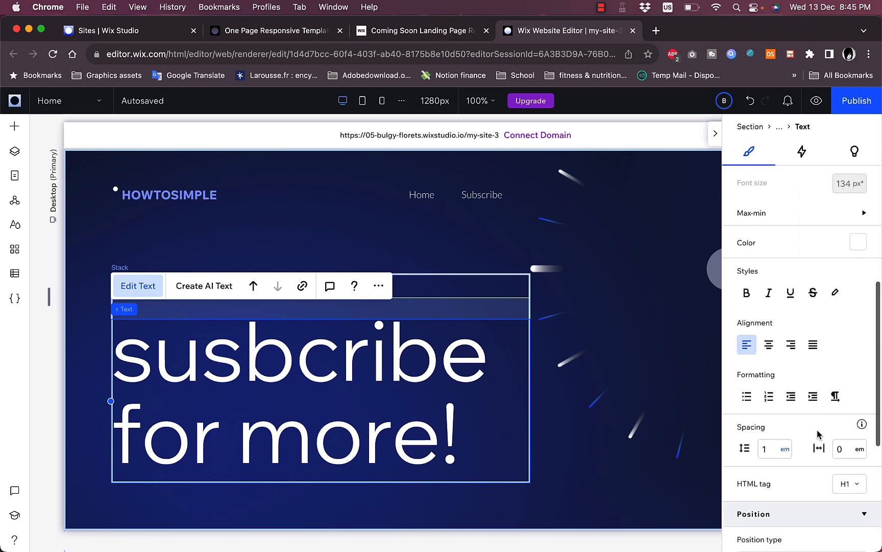
pyautogui.scroll(15, 817, 434)
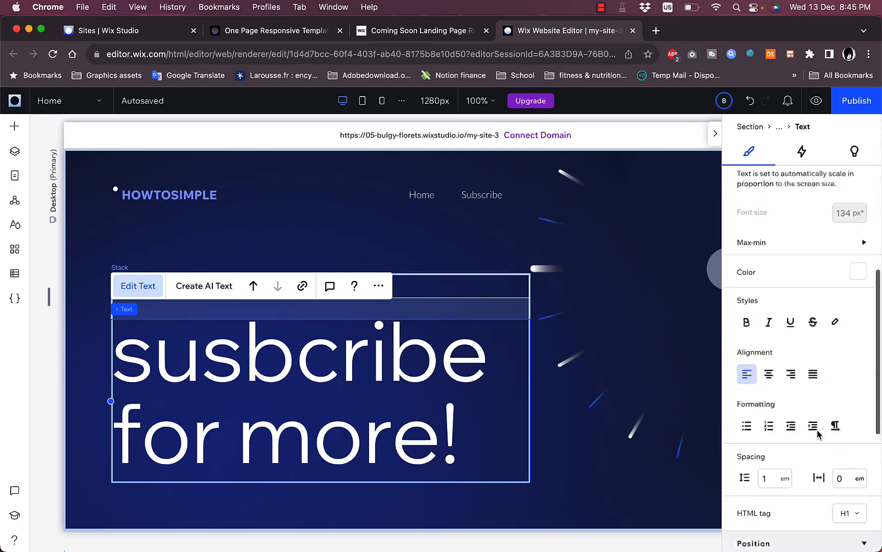
pyautogui.click(125, 234)
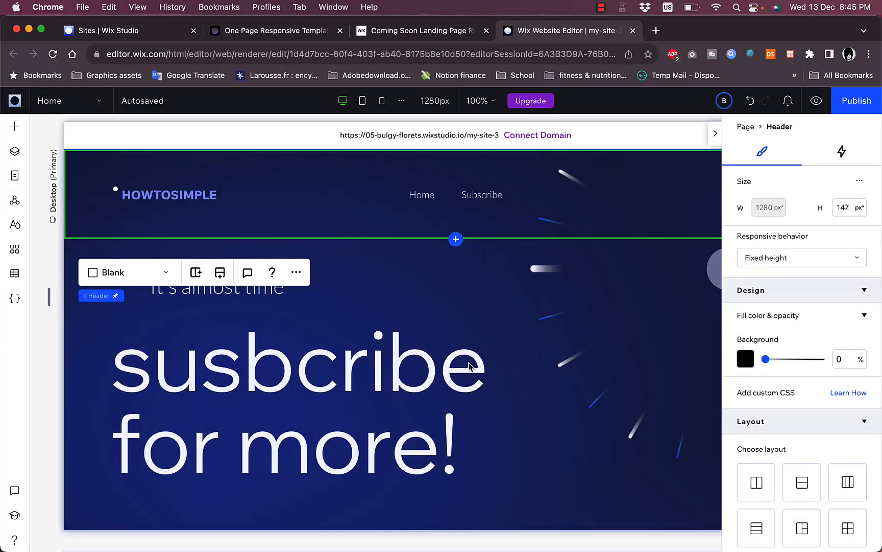
# Add a new image element to the page and move it up into the hero section, over the heading
pyautogui.click(546, 395)
pyautogui.scroll(-6, 548, 393)
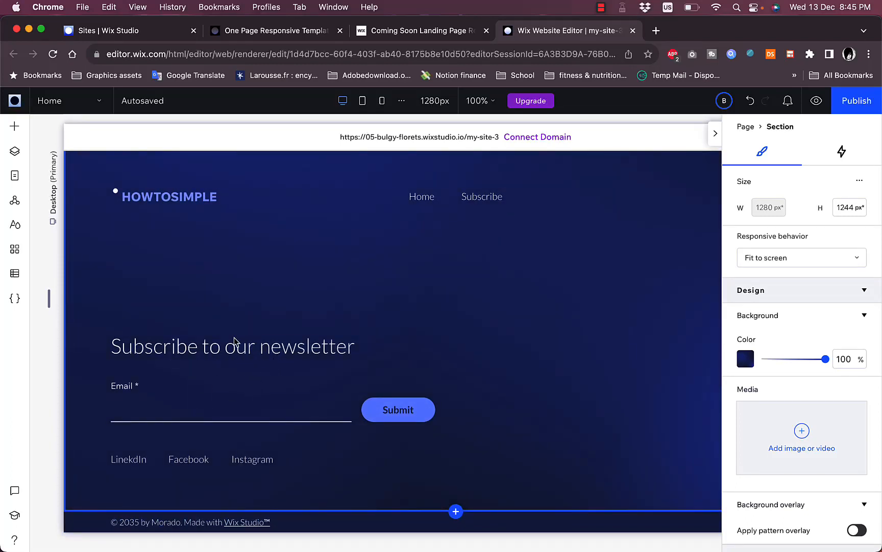
pyautogui.scroll(6, 247, 372)
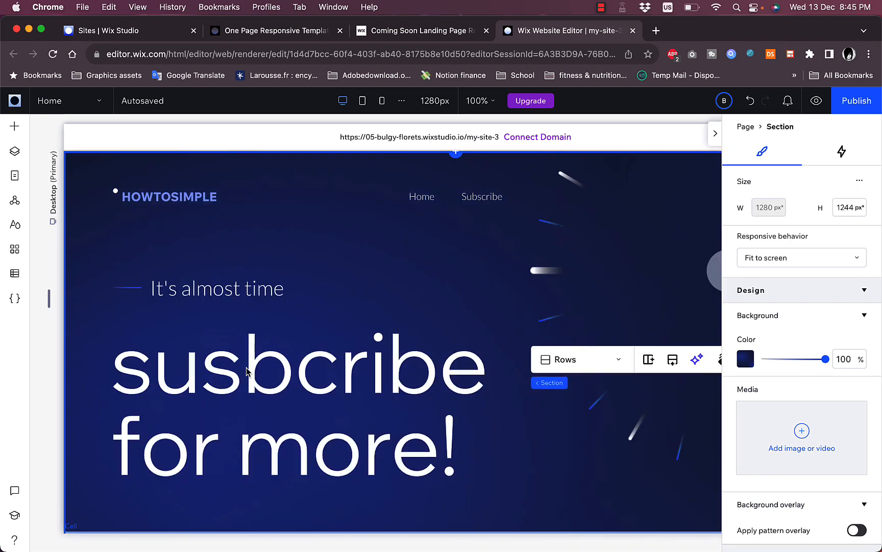
pyautogui.click(14, 127)
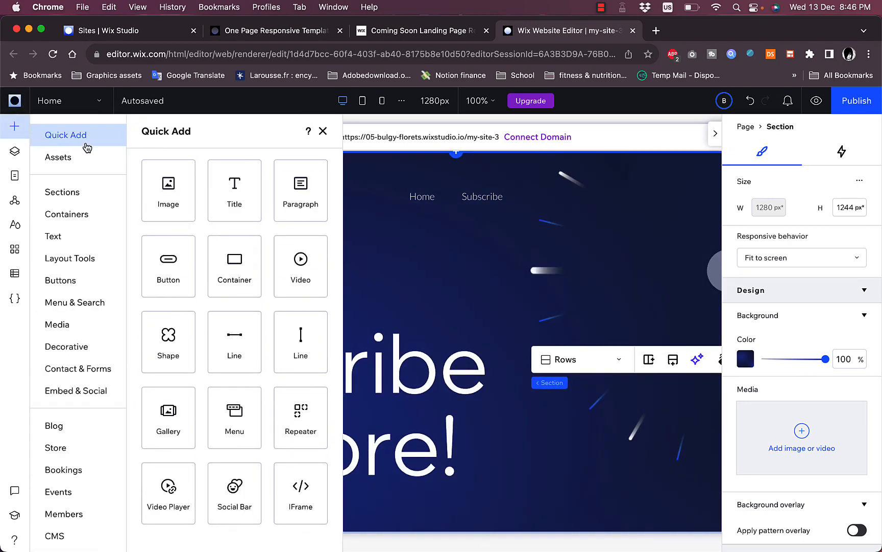
pyautogui.click(167, 194)
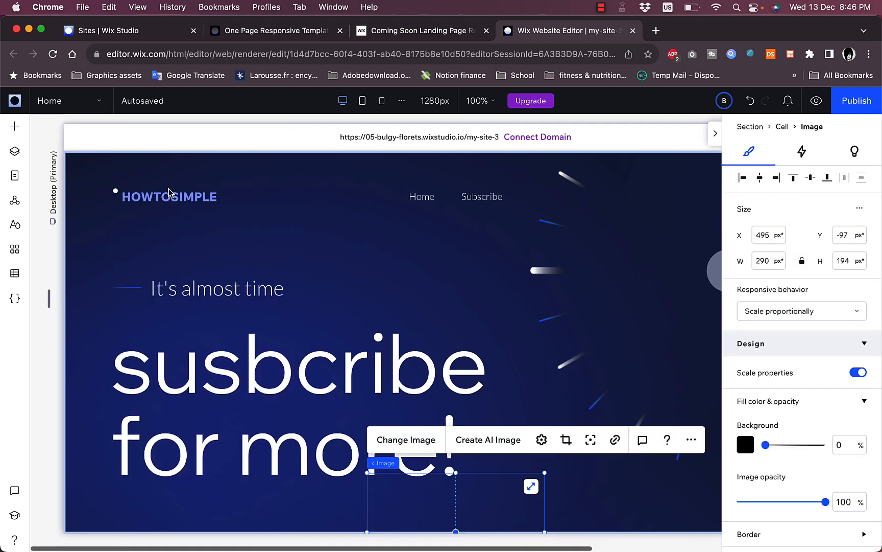
pyautogui.press('Delete')
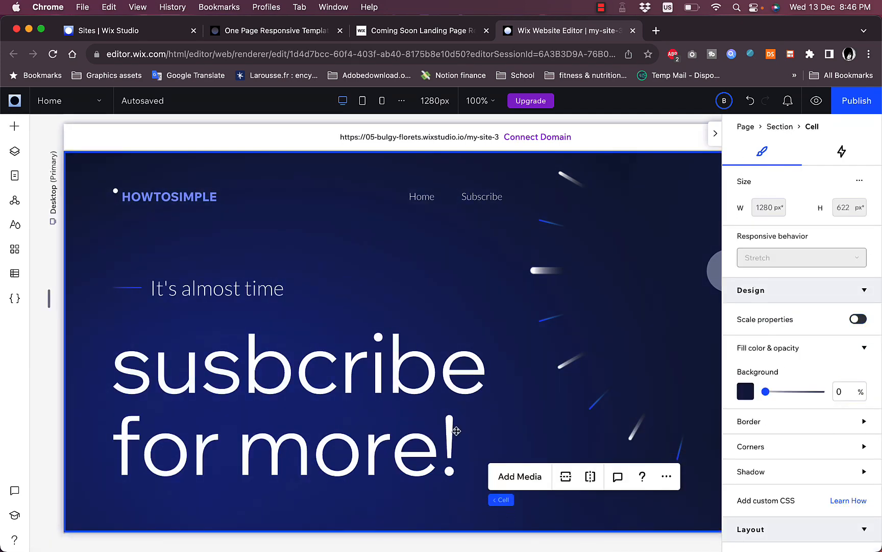
pyautogui.scroll(-5, 456, 431)
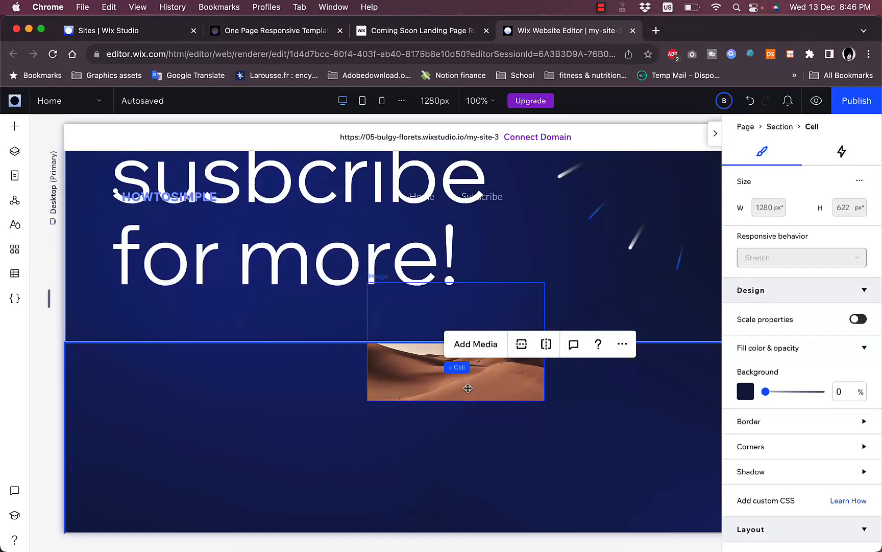
pyautogui.moveTo(494, 395); pyautogui.dragTo(280, 296)
pyautogui.scroll(4, 280, 295)
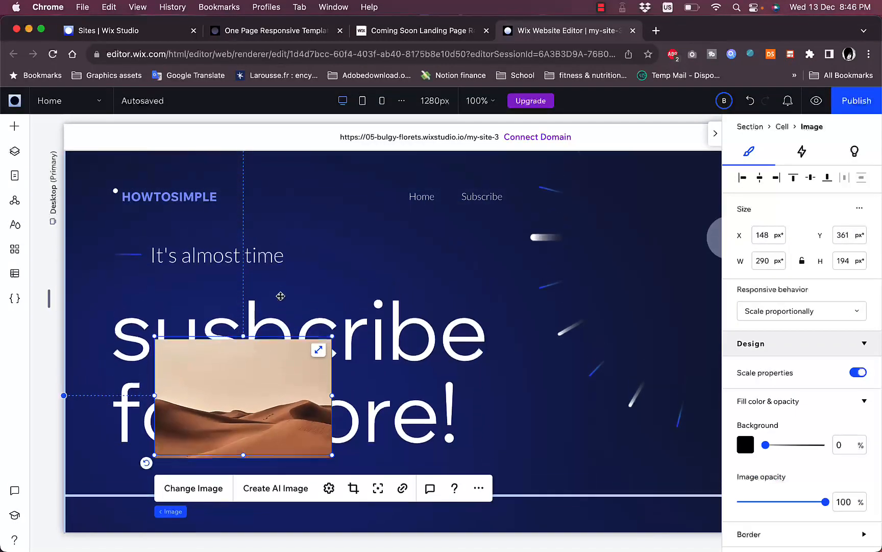
# Move the image into the header's far left end and scale it down to about 126 × 84 px
pyautogui.moveTo(296, 187); pyautogui.dragTo(297, 188)
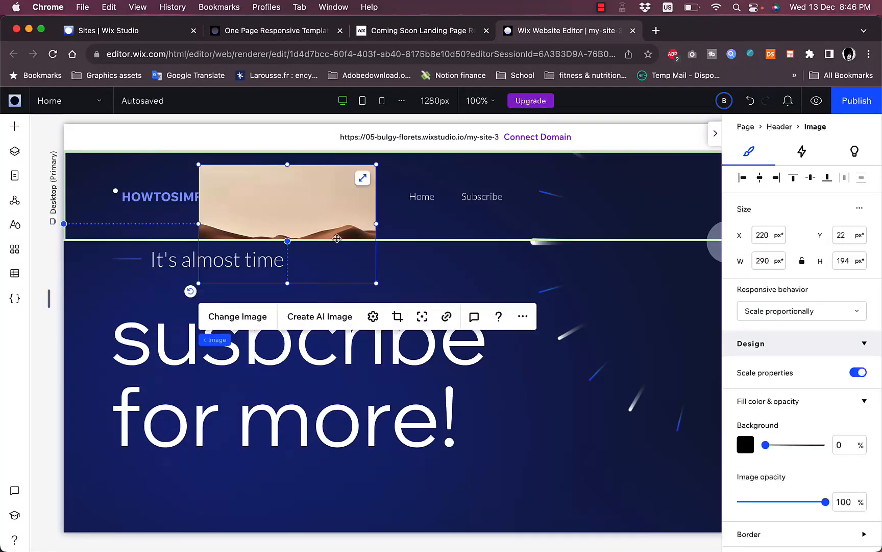
pyautogui.moveTo(375, 289); pyautogui.dragTo(275, 216)
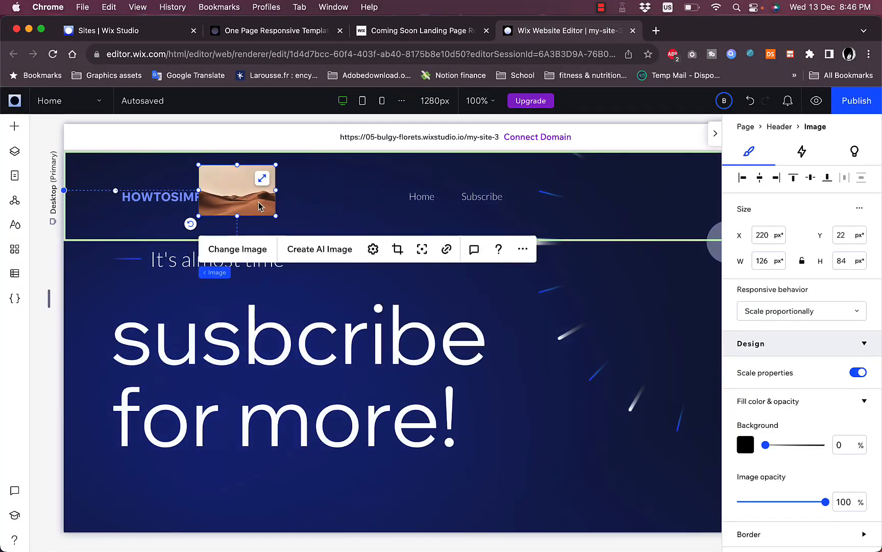
pyautogui.moveTo(237, 186); pyautogui.dragTo(107, 193)
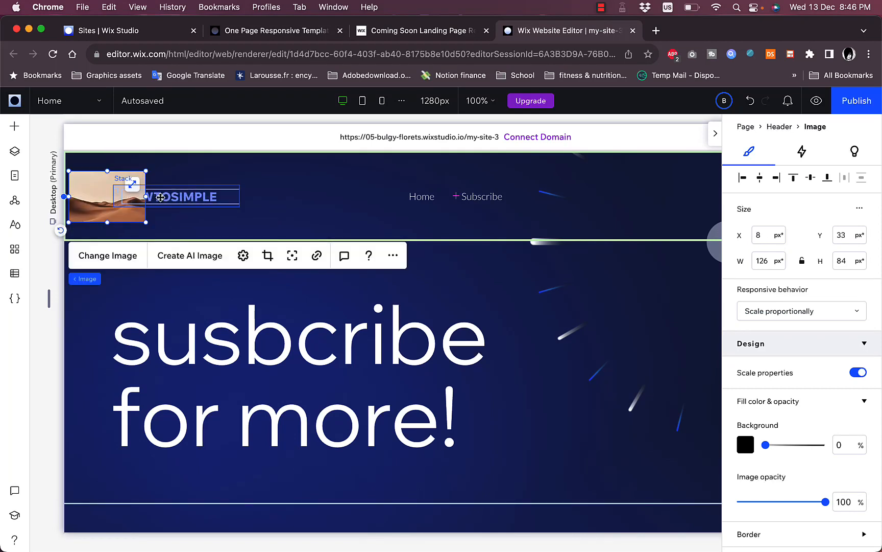
# Reorder the image below the header's other layers and shift the site name stack to just right of the image
pyautogui.click(15, 152)
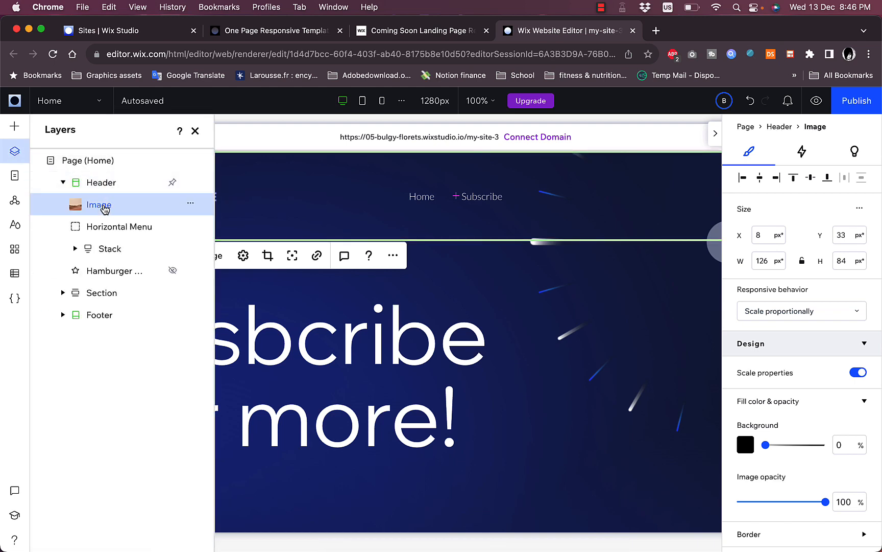
pyautogui.moveTo(104, 214); pyautogui.dragTo(101, 276)
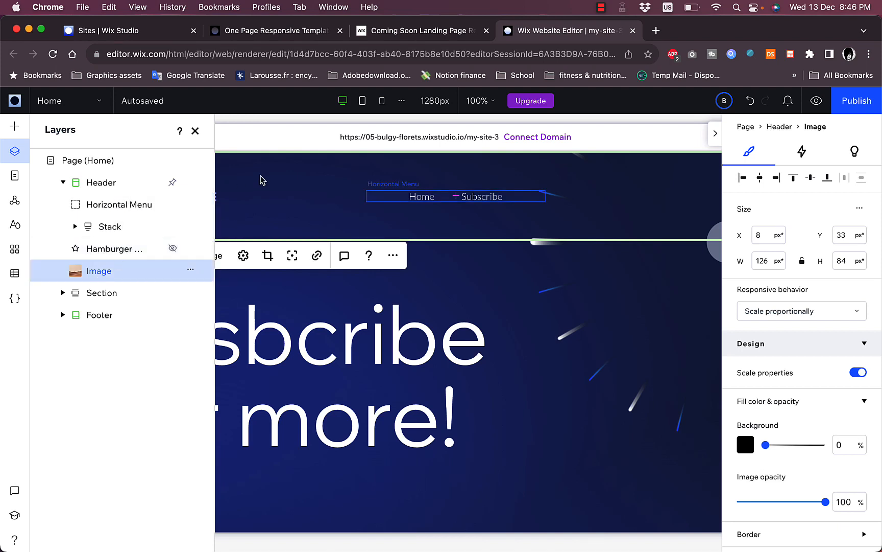
pyautogui.click(260, 177)
pyautogui.click(194, 132)
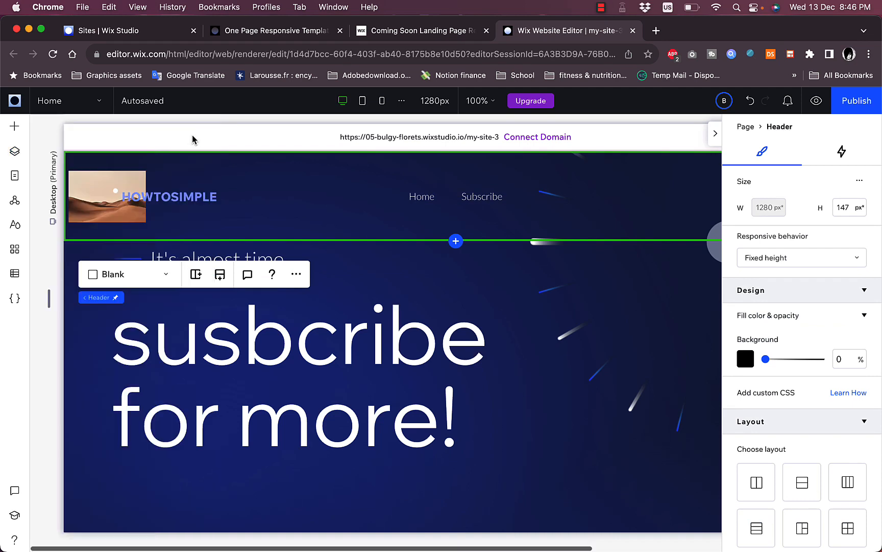
pyautogui.click(162, 197)
pyautogui.moveTo(162, 197); pyautogui.dragTo(144, 192)
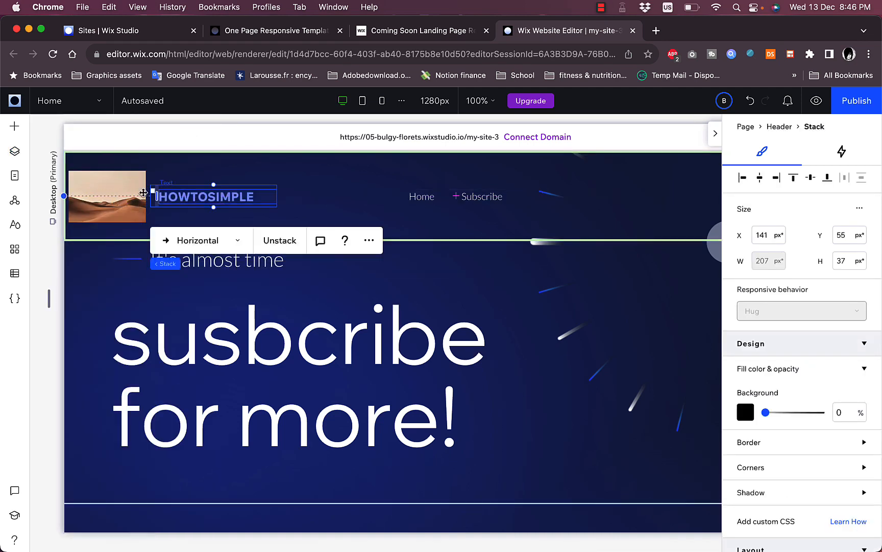
# Replace the header image with "Black White and Yellow Bold Fitness Logo.png", uploaded from the computer's Downloads folder
pyautogui.click(113, 191)
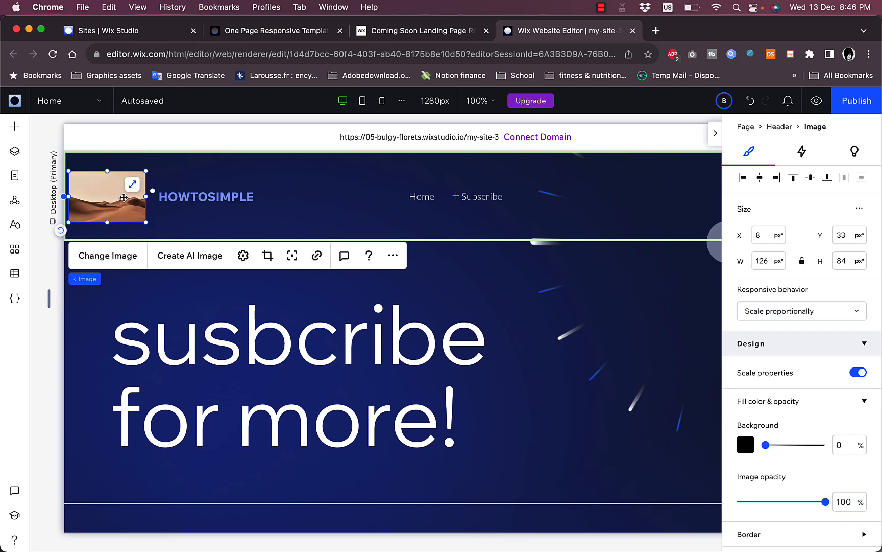
pyautogui.click(114, 261)
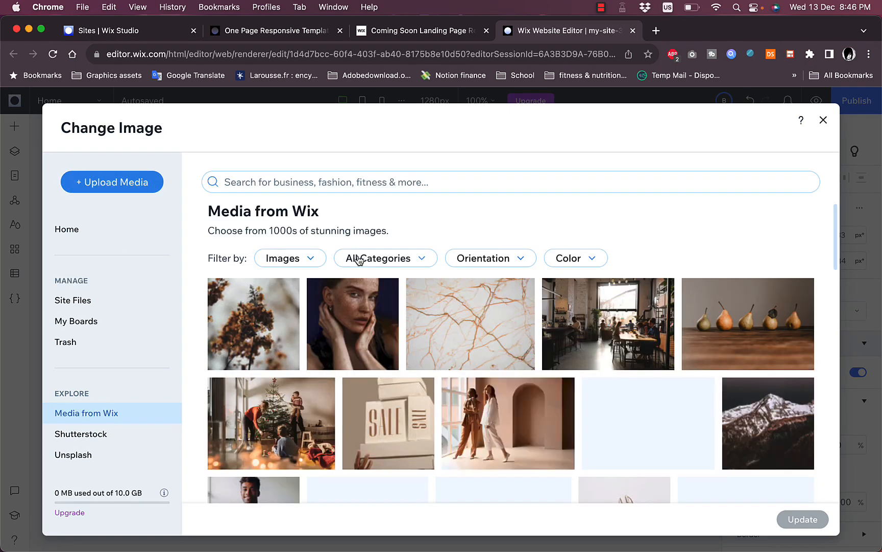
pyautogui.scroll(-10, 482, 322)
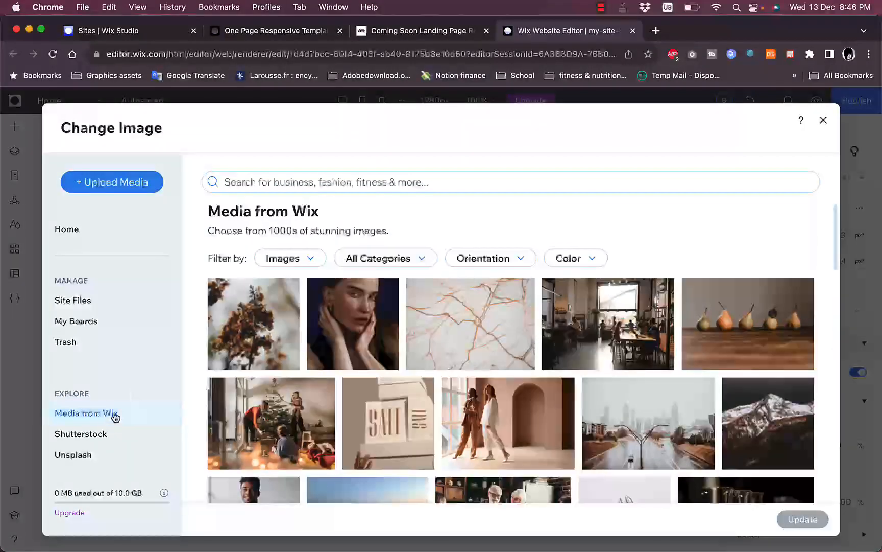
pyautogui.click(122, 176)
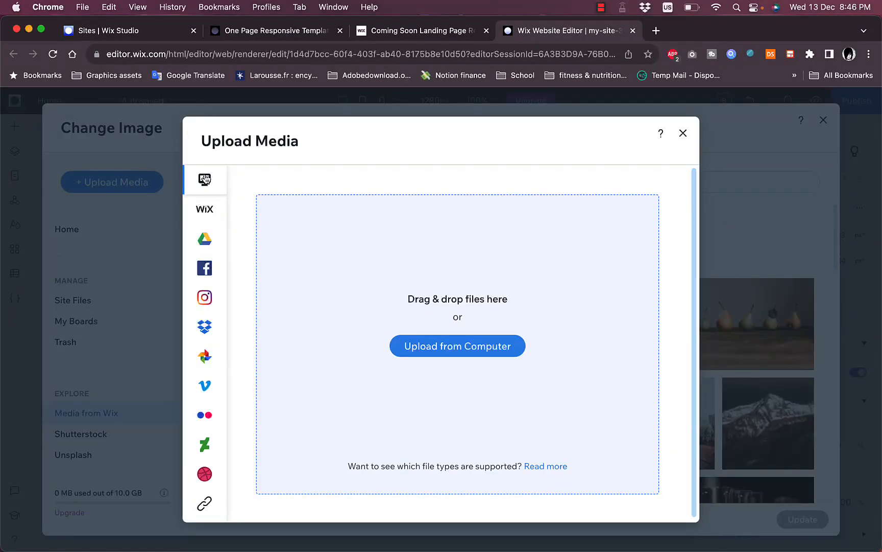
pyautogui.click(443, 343)
pyautogui.click(357, 248)
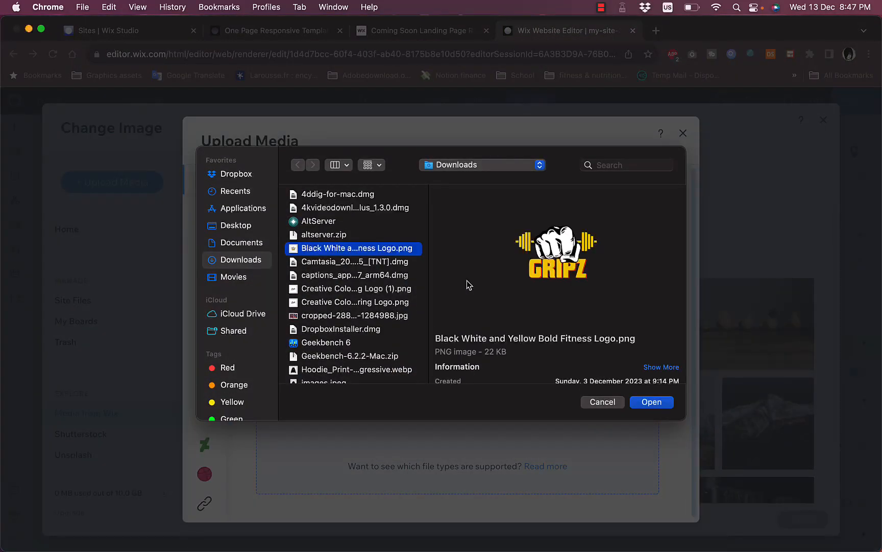
pyautogui.click(659, 405)
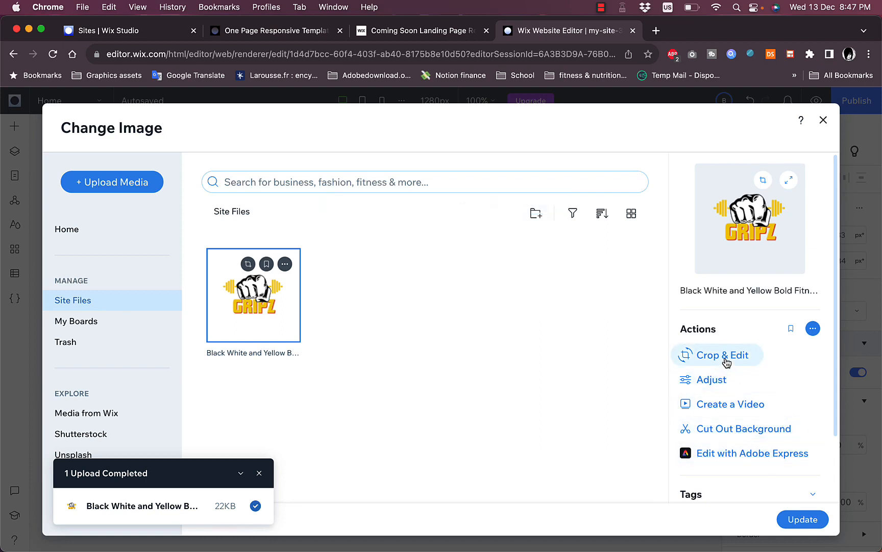
pyautogui.click(803, 519)
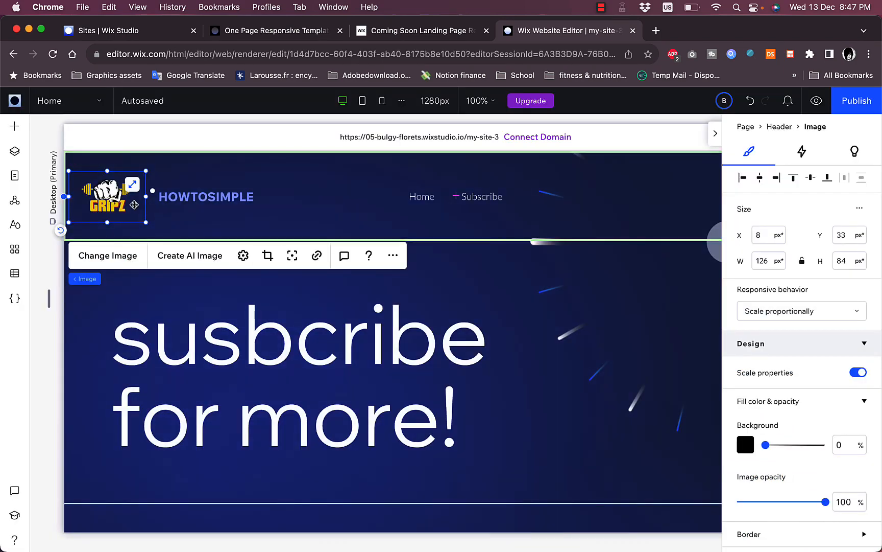
pyautogui.click(186, 212)
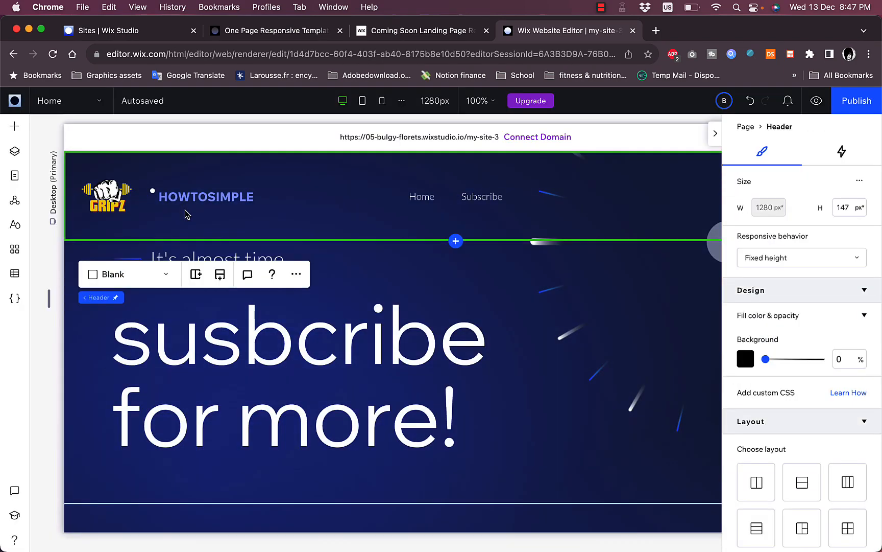
# Select the stack that holds the hero section's tagline and heading
pyautogui.click(111, 195)
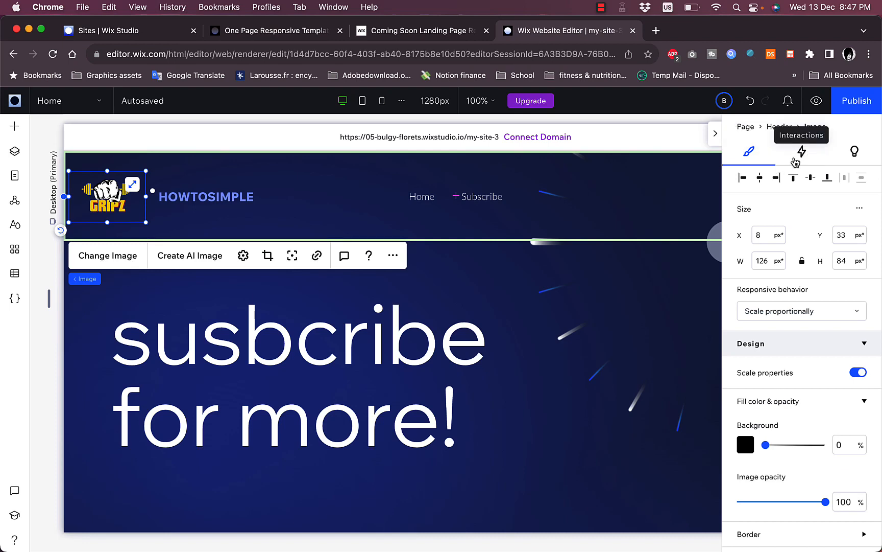
pyautogui.click(299, 360)
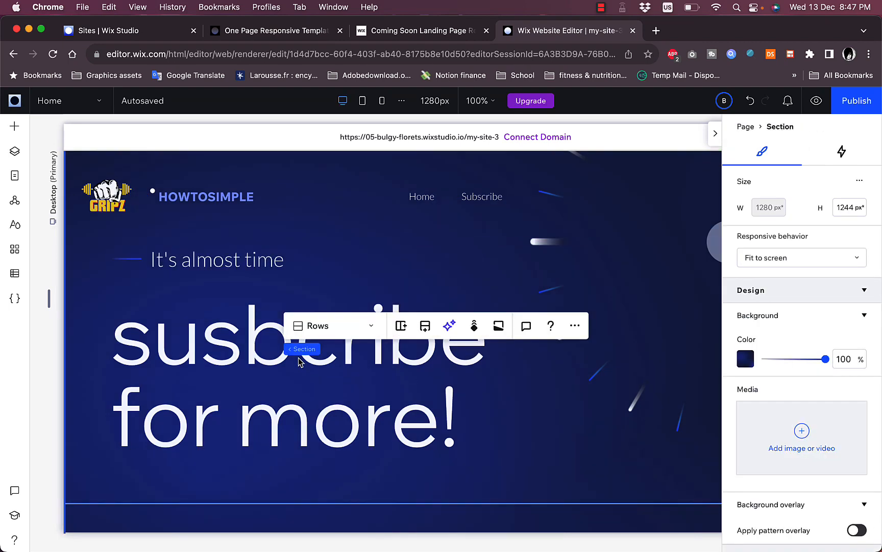
pyautogui.click(199, 350)
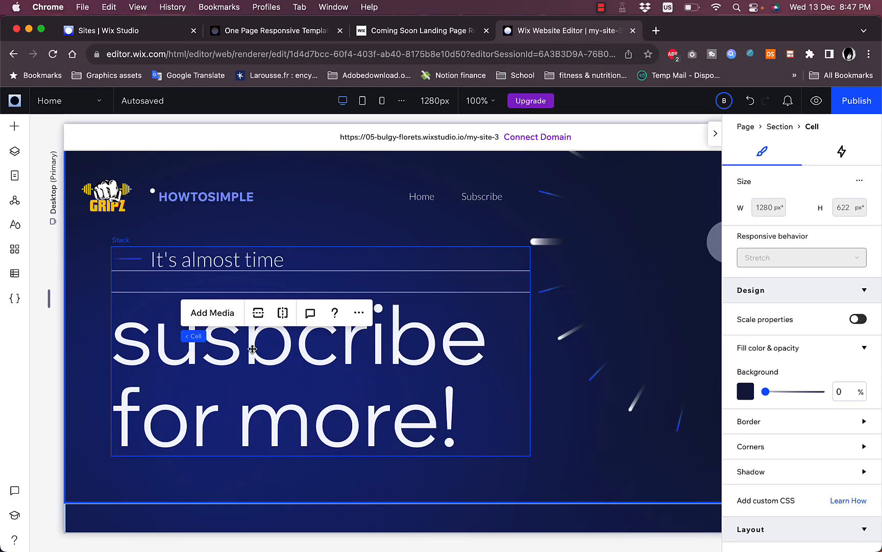
pyautogui.click(253, 349)
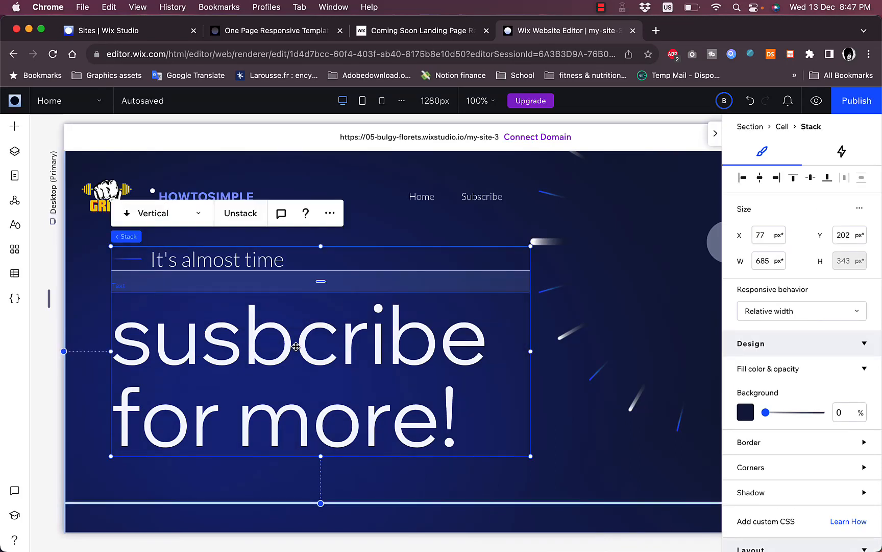